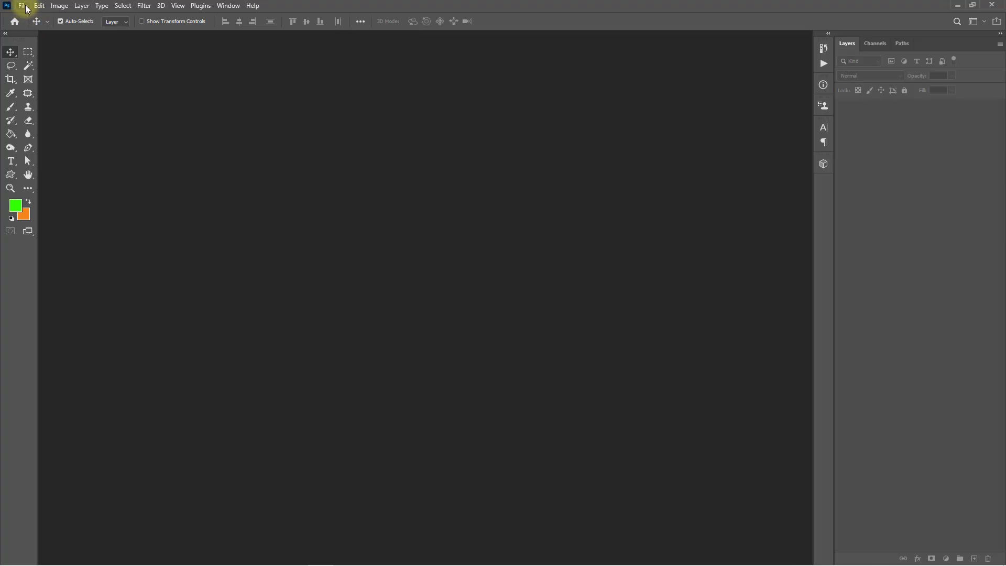
# Open the Pencil image from the Smooth edge selection folder on the Desktop
pyautogui.click(25, 5)
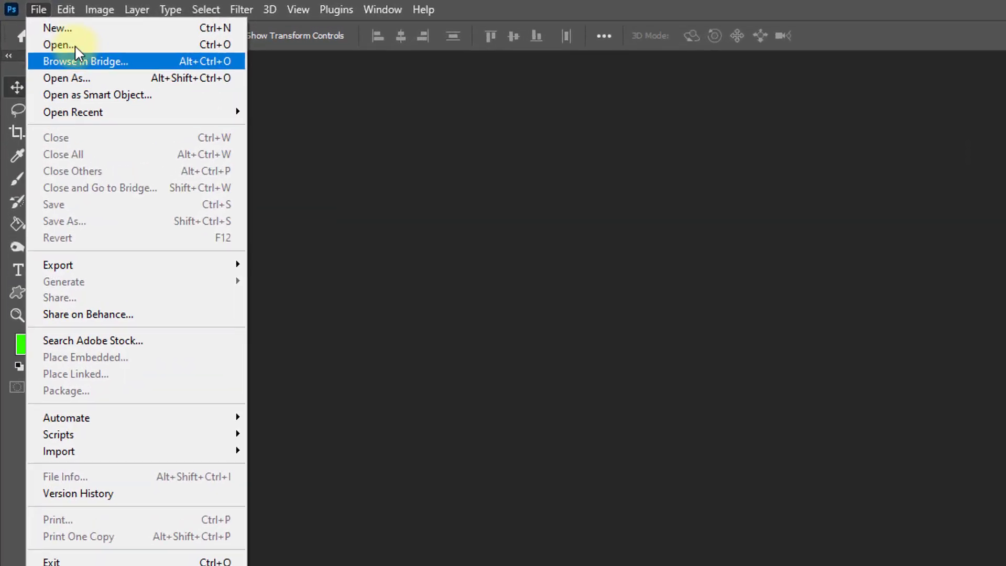
pyautogui.click(47, 26)
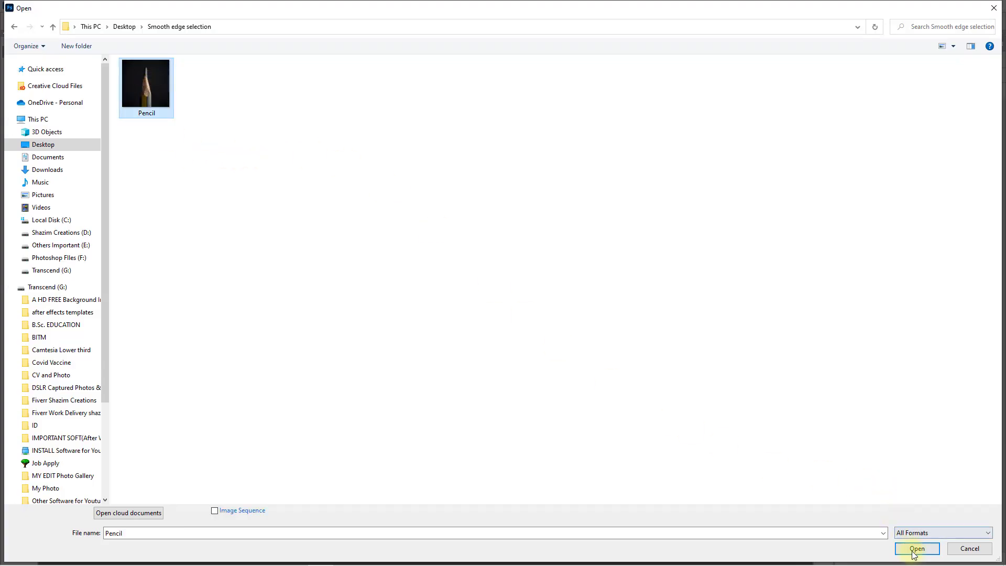
pyautogui.click(917, 549)
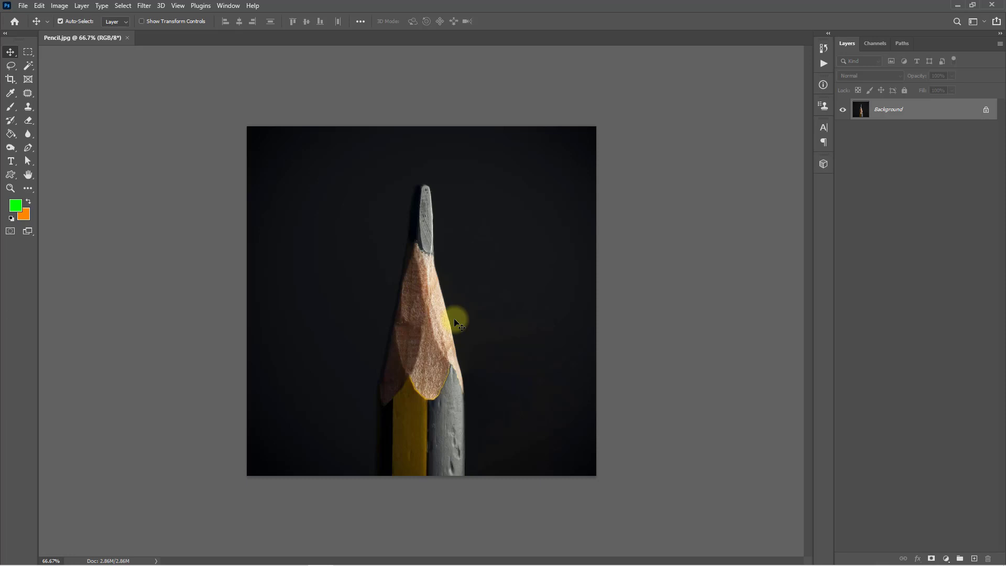
# Select the pencil from its body up to the tip, including the dark shaded side, with the Quick Selection tool
pyautogui.scroll(2, 438, 215)
pyautogui.click(27, 65)
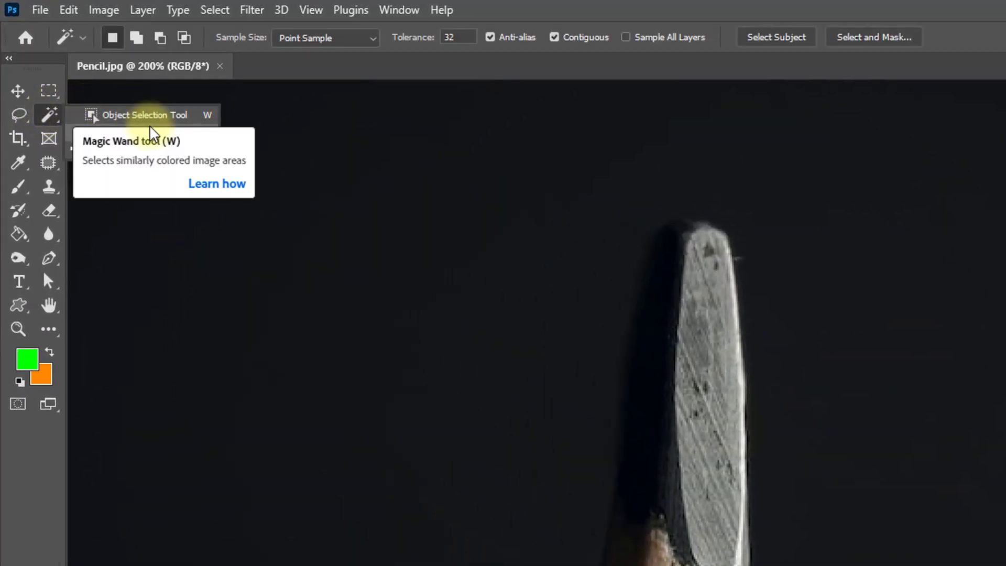
pyautogui.click(48, 116)
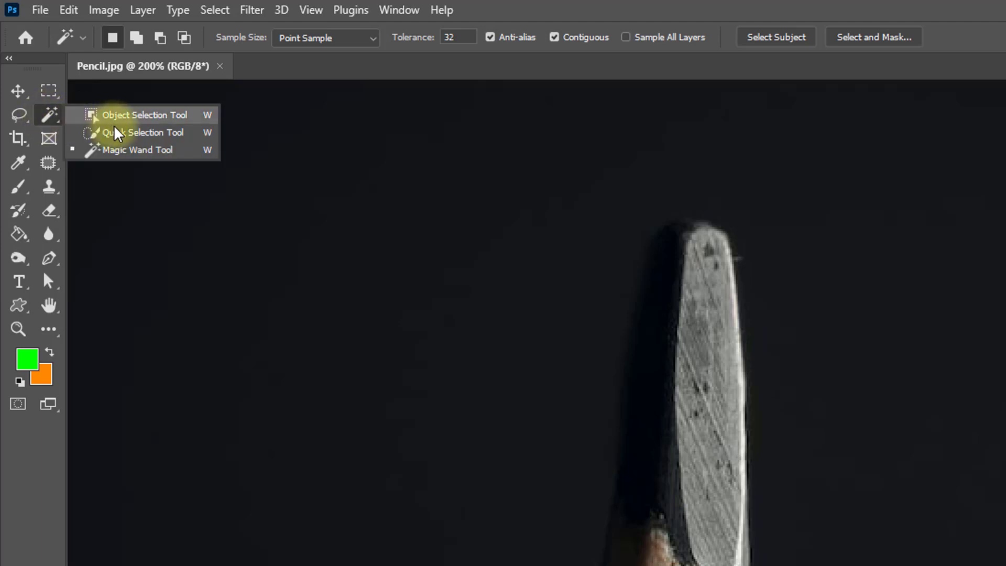
pyautogui.click(114, 132)
pyautogui.scroll(-2, 545, 262)
pyautogui.moveTo(652, 486); pyautogui.dragTo(560, 473)
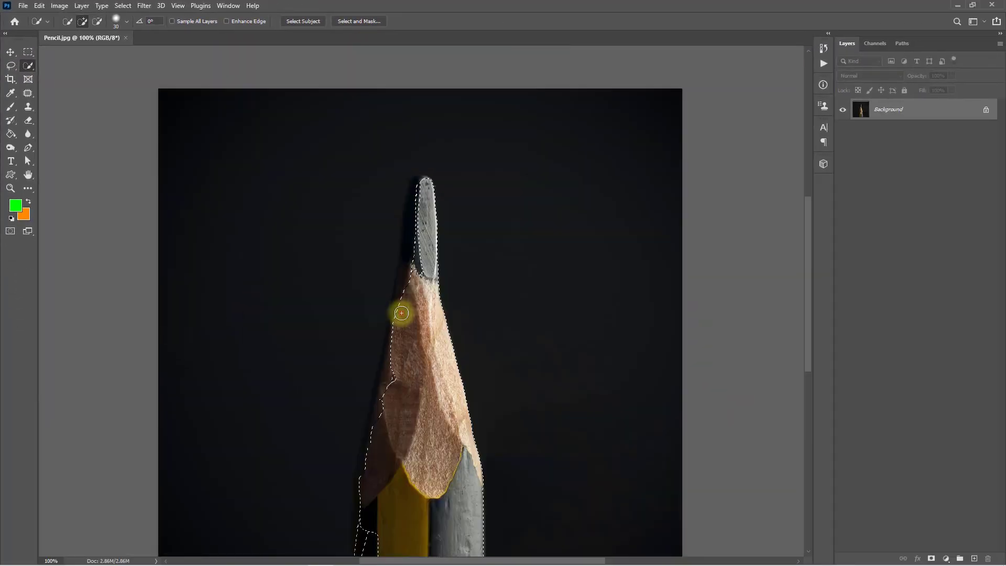
pyautogui.moveTo(402, 313)
pyautogui.mouseDown()
pyautogui.moveTo(421, 185)
pyautogui.moveTo(418, 266)
pyautogui.moveTo(420, 228)
pyautogui.moveTo(402, 183)
pyautogui.mouseUp()
# Refine the pencil selection by subtracting excess background and adding missed areas along the shaded edge and around the tip
pyautogui.press('alt')
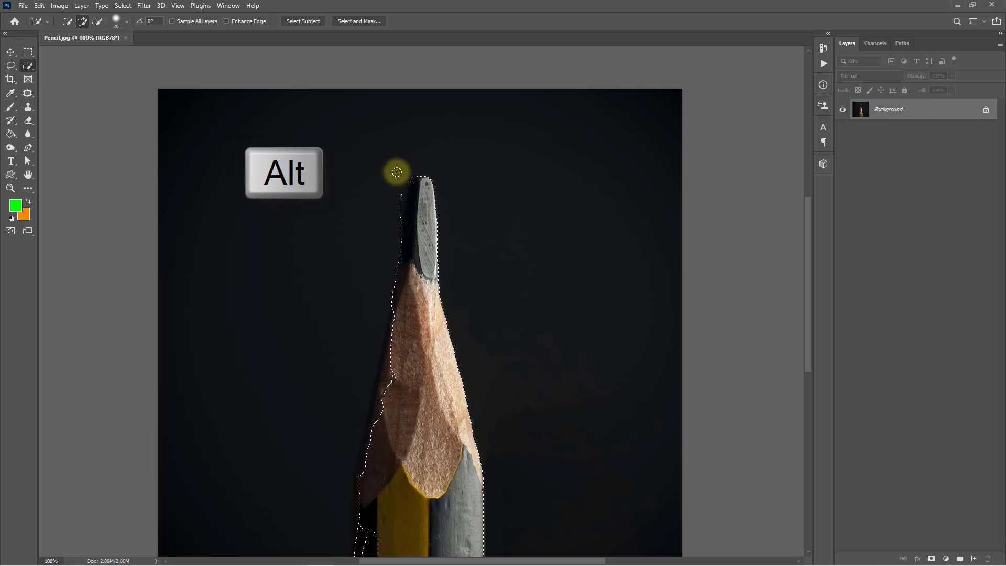
pyautogui.moveTo(402, 175); pyautogui.dragTo(396, 225)
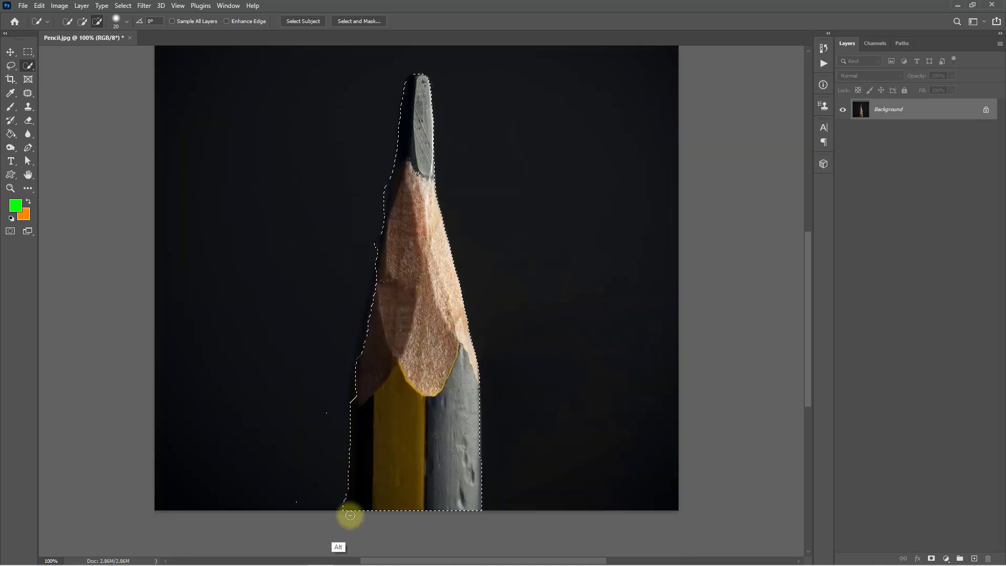
pyautogui.keyDown('alt'); pyautogui.click(326, 410); pyautogui.keyUp('alt')
pyautogui.press('shift')
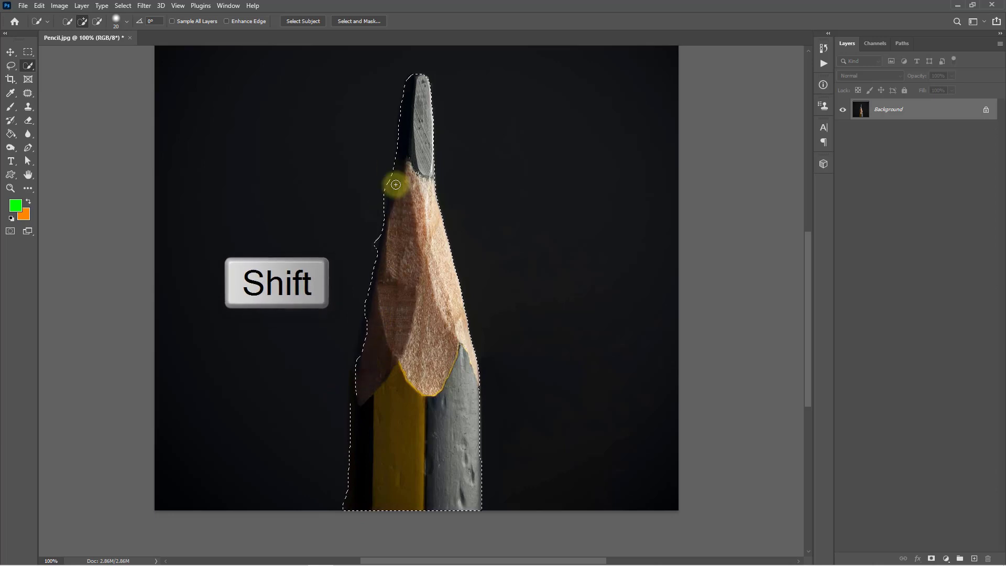
pyautogui.scroll(2, 395, 184)
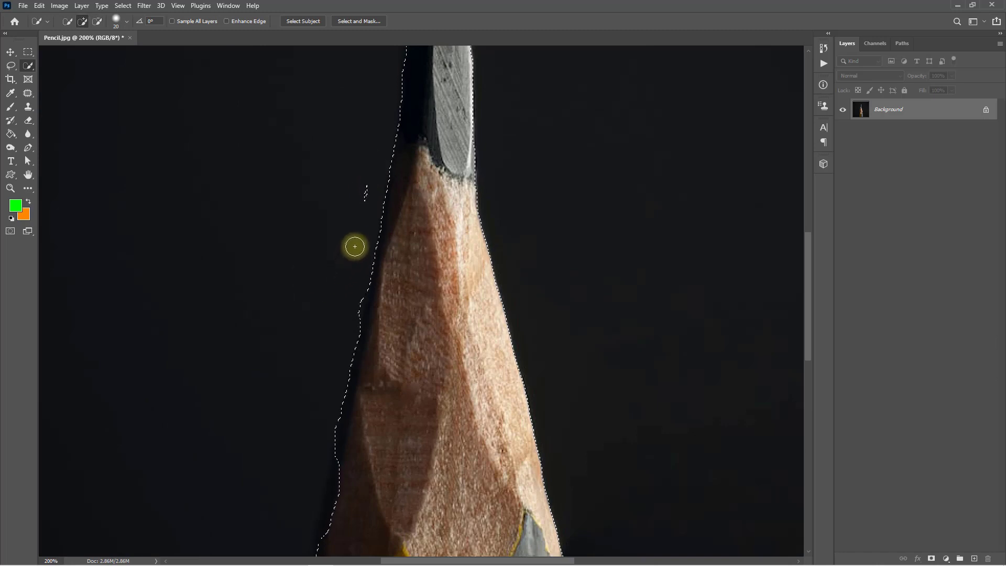
pyautogui.moveTo(365, 186); pyautogui.dragTo(319, 401)
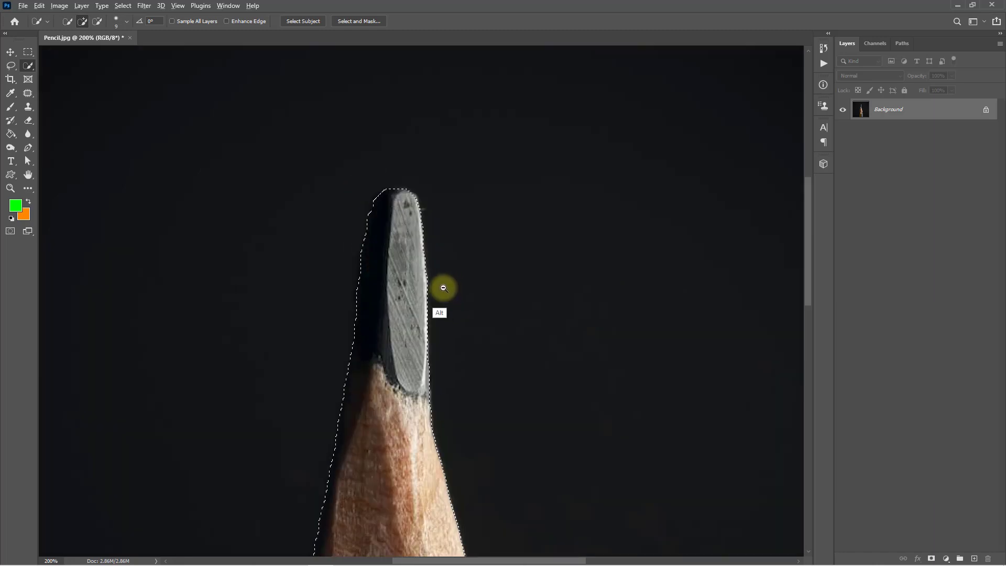
pyautogui.scroll(-2, 443, 287)
pyautogui.moveTo(426, 316); pyautogui.dragTo(401, 188)
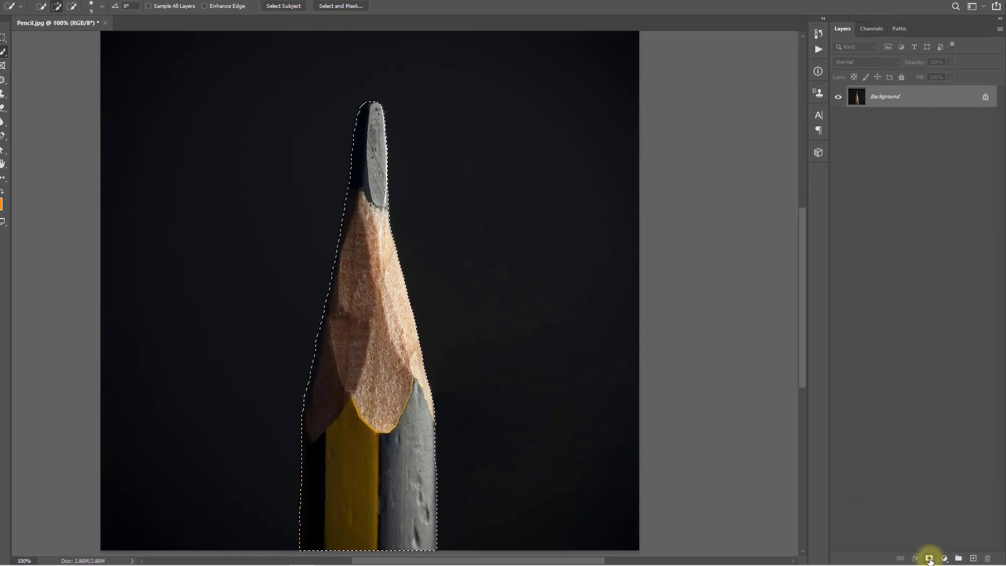
# Mask the image layer with the pencil selection and place a new empty layer beneath it
pyautogui.click(929, 559)
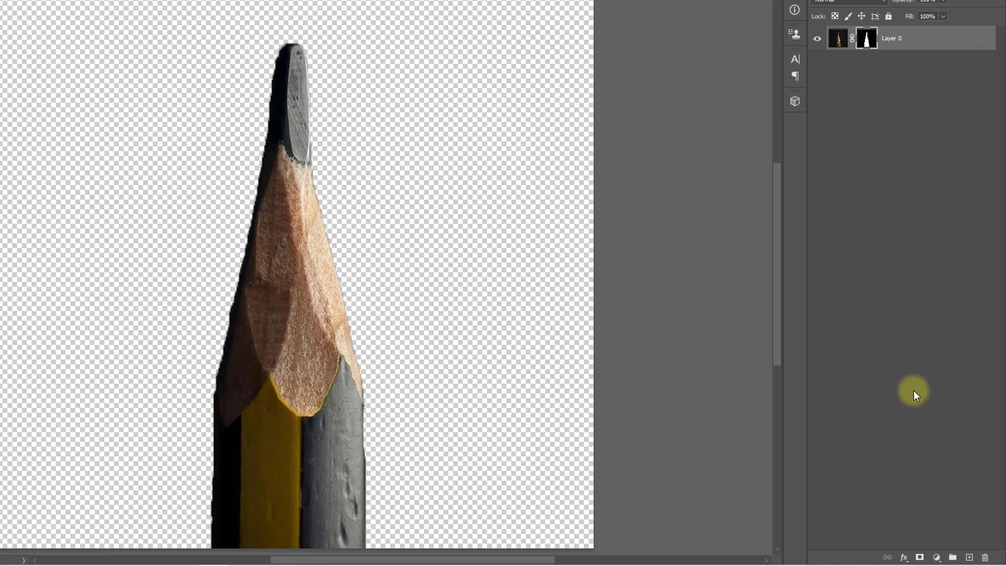
pyautogui.click(970, 557)
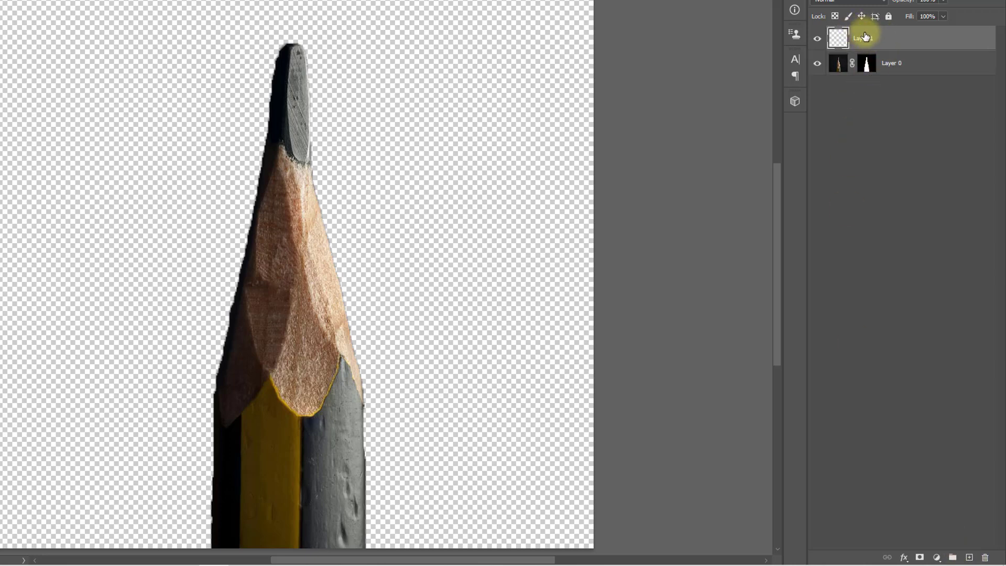
pyautogui.moveTo(867, 41); pyautogui.dragTo(861, 78)
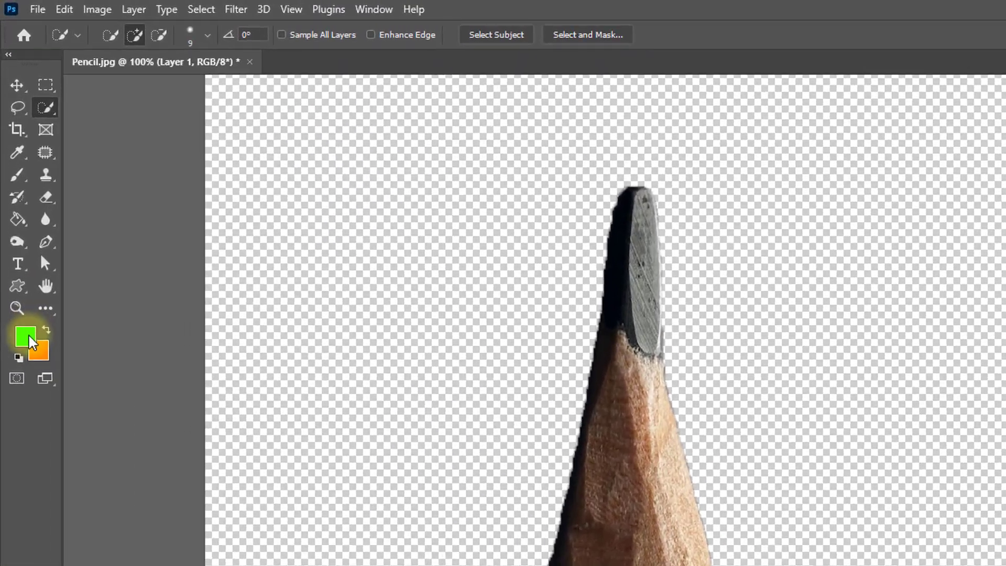
# Set the foreground color to white (ffffff)
pyautogui.click(19, 211)
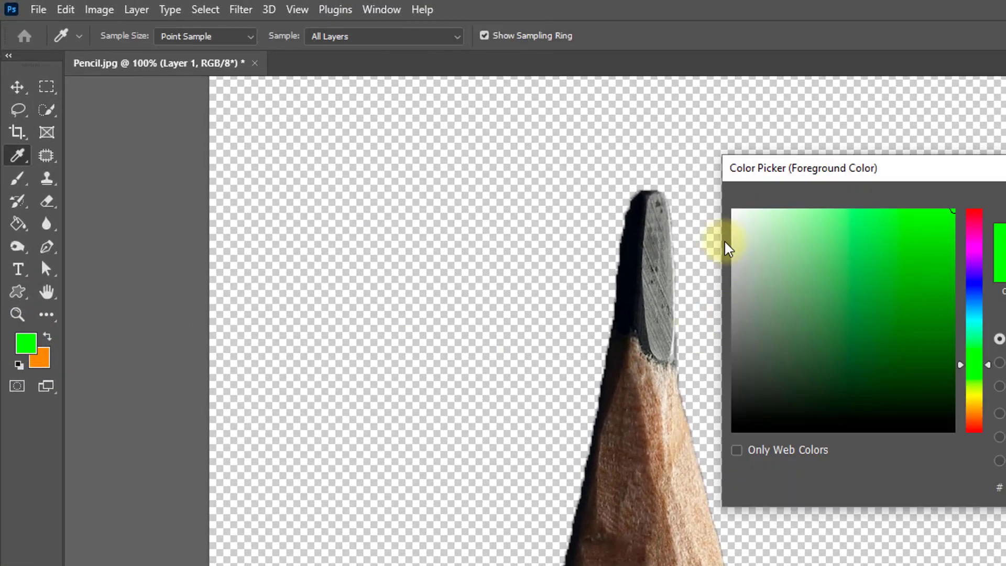
pyautogui.click(739, 220)
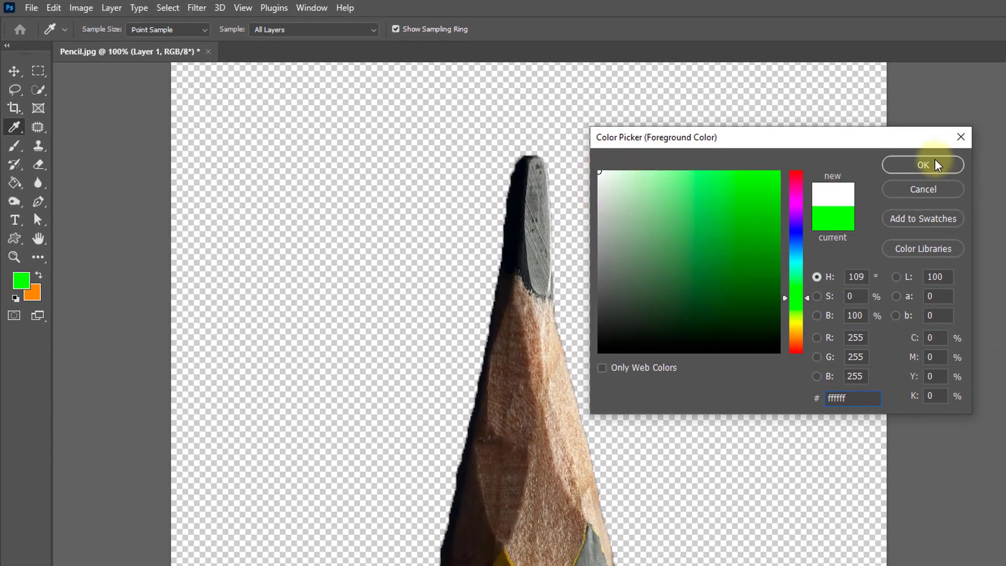
pyautogui.click(980, 175)
pyautogui.press('w')
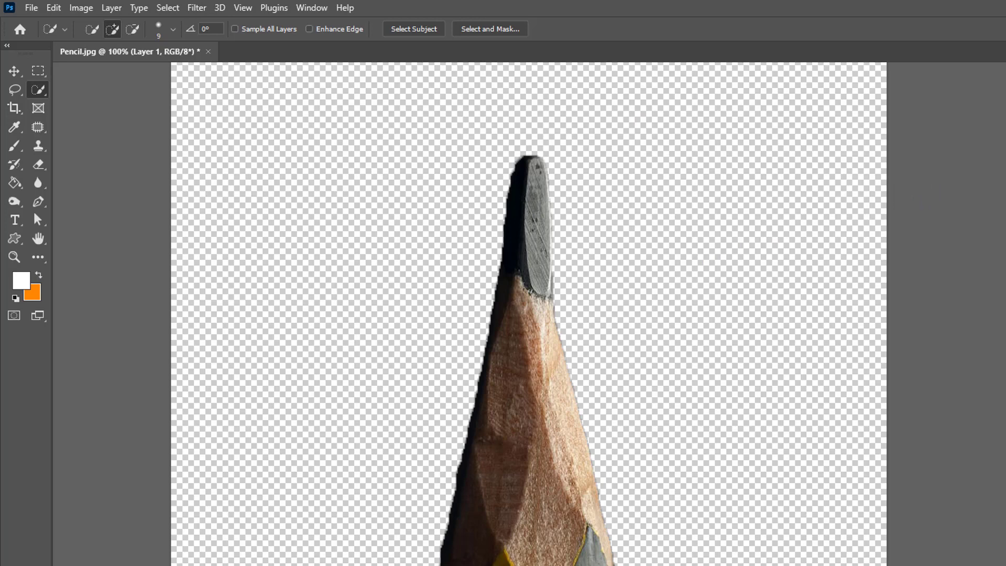
# Fill the empty Layer 1 directly with the foreground color and undo that fill
pyautogui.hotkey('alt', 'BackSpace')
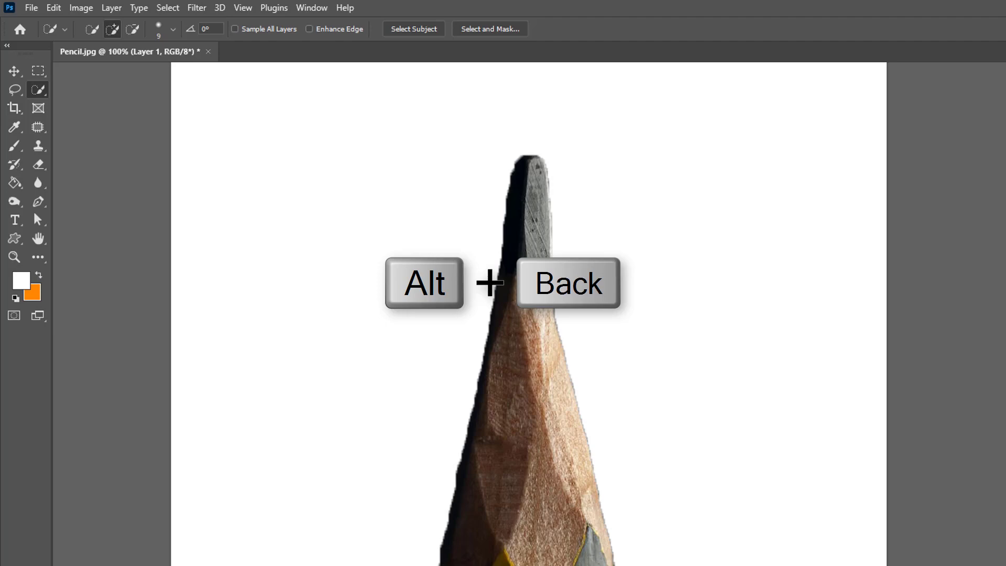
pyautogui.press('ctrl')
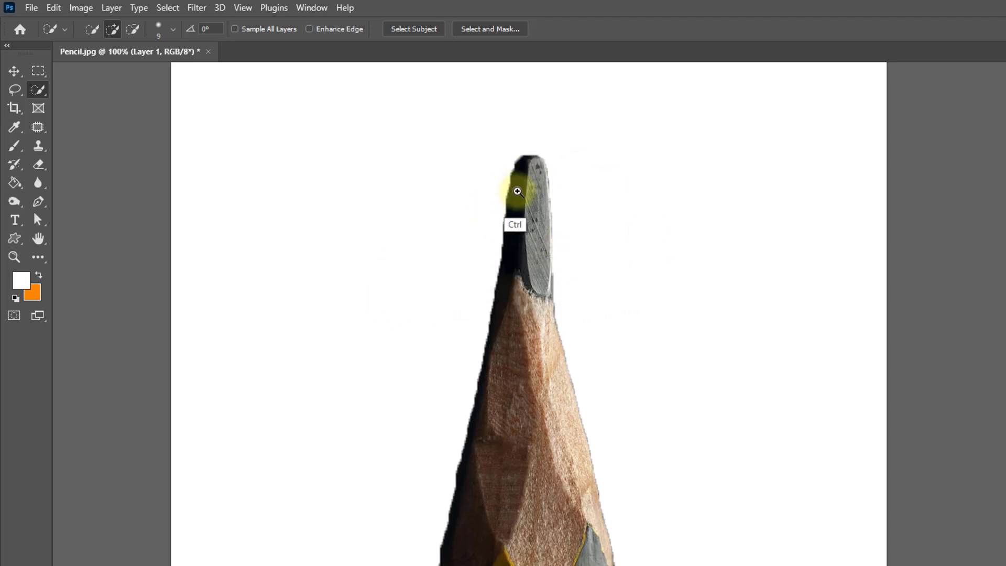
pyautogui.keyDown('ctrl'); pyautogui.click(483, 169); pyautogui.keyUp('ctrl')
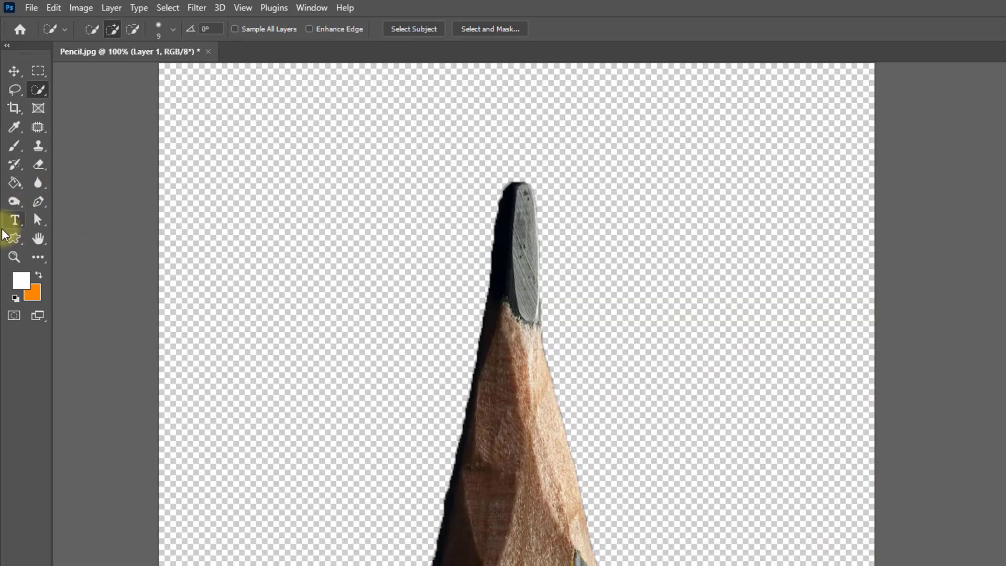
# Fill the empty layer behind the pencil with white using the Paint Bucket tool
pyautogui.click(15, 186)
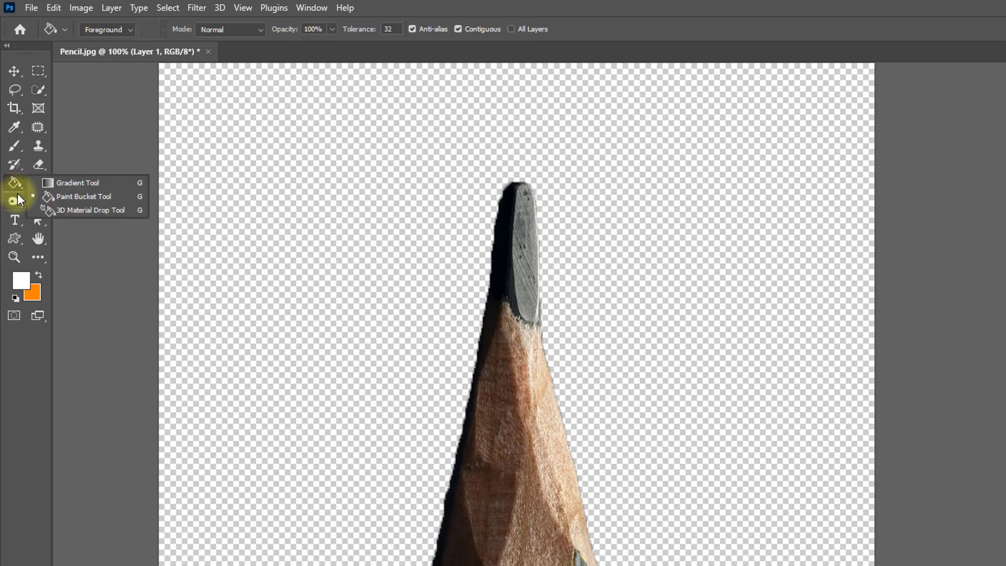
pyautogui.click(65, 197)
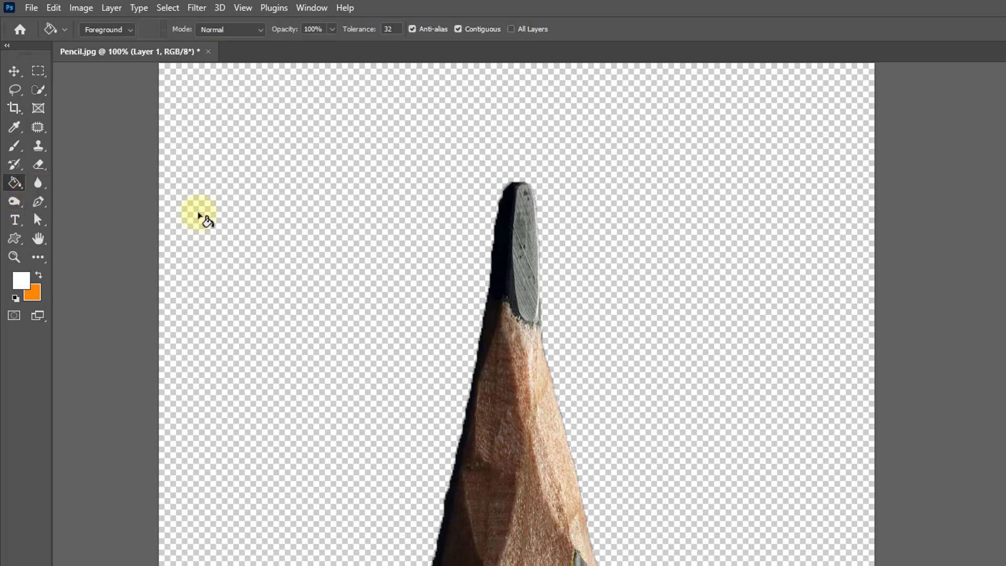
pyautogui.click(306, 191)
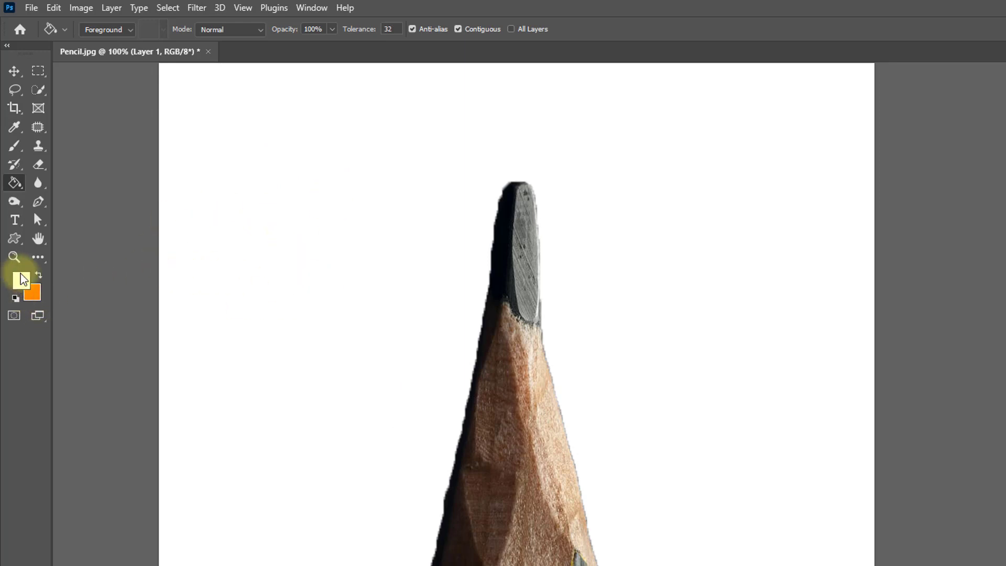
# Examine the cut-out pencil's edges at 200% along both sides and around the tip against the white background
pyautogui.hotkey('ctrl', '+')
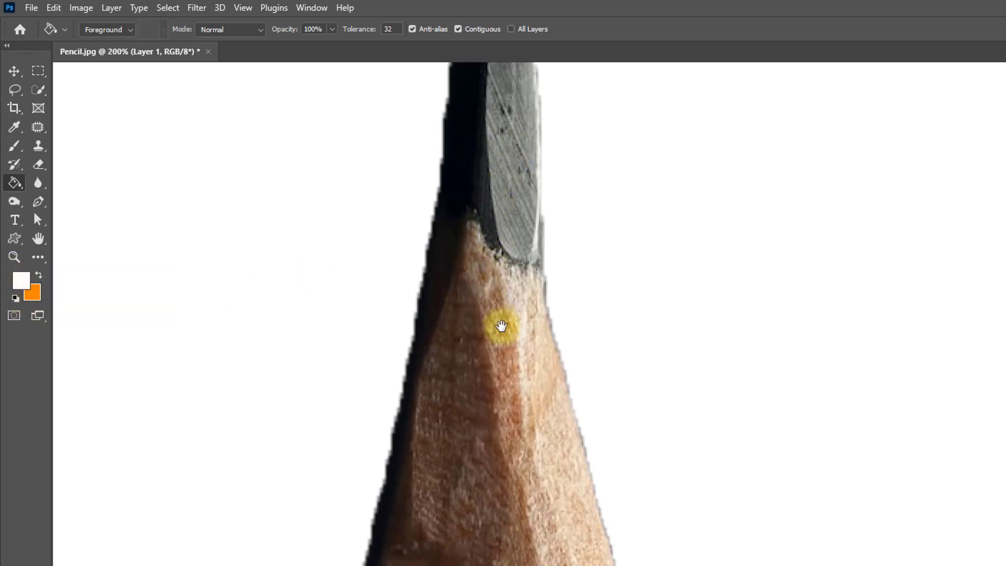
pyautogui.moveTo(492, 389); pyautogui.dragTo(546, 146)
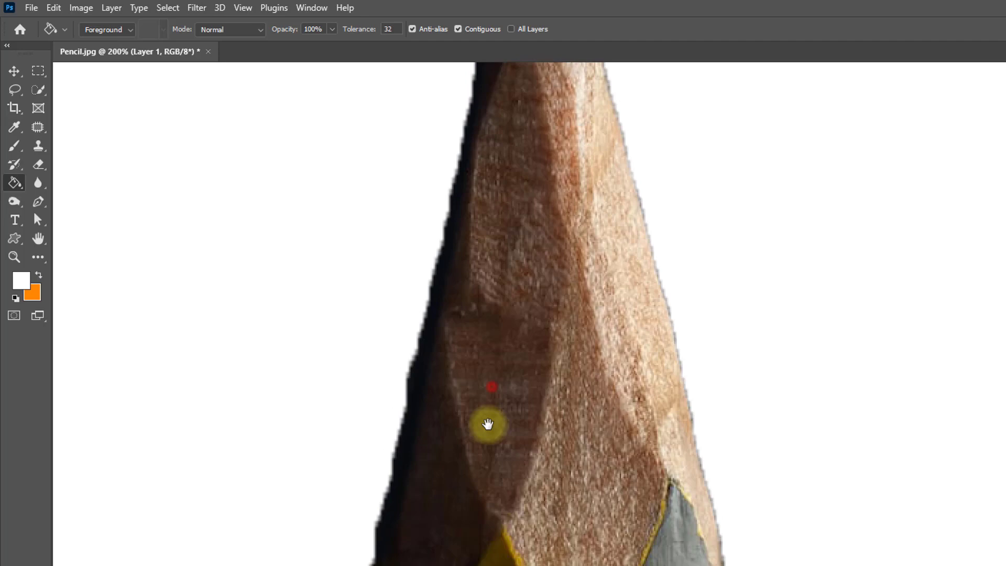
pyautogui.moveTo(470, 432); pyautogui.dragTo(416, 263)
pyautogui.moveTo(494, 325)
pyautogui.mouseDown()
pyautogui.moveTo(492, 374)
pyautogui.moveTo(495, 281)
pyautogui.moveTo(510, 307)
pyautogui.moveTo(483, 353)
pyautogui.moveTo(476, 124)
pyautogui.mouseUp()
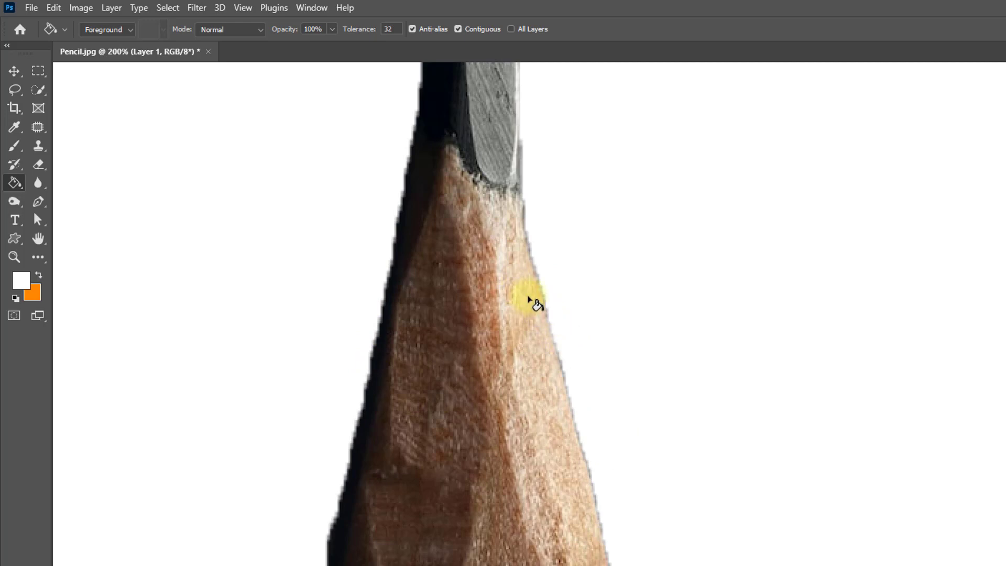
pyautogui.moveTo(442, 343); pyautogui.dragTo(435, 562)
pyautogui.keyDown('alt'); pyautogui.click(490, 272); pyautogui.keyUp('alt')
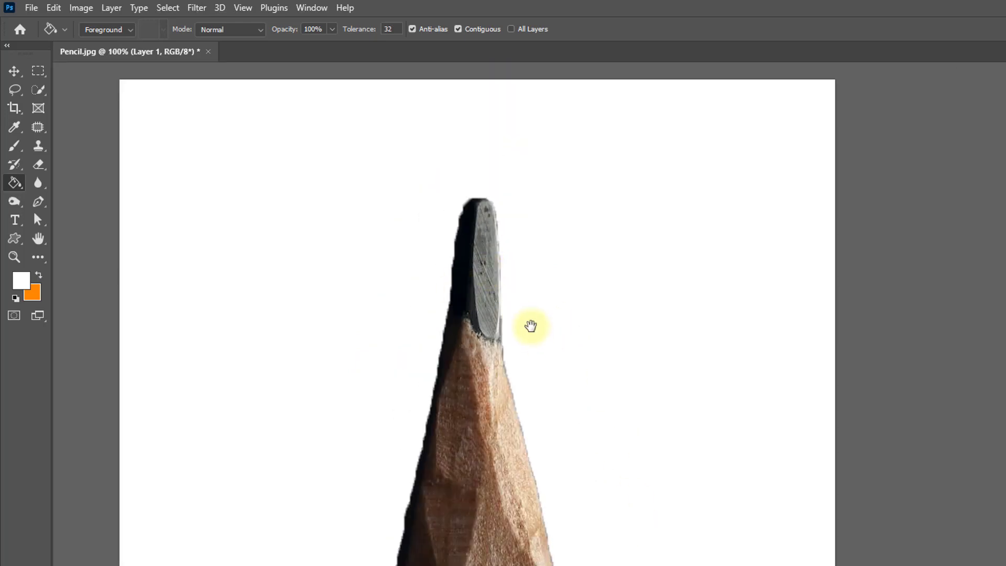
pyautogui.keyDown('ctrl'); pyautogui.click(502, 347); pyautogui.keyUp('ctrl')
pyautogui.moveTo(494, 498); pyautogui.dragTo(504, 517)
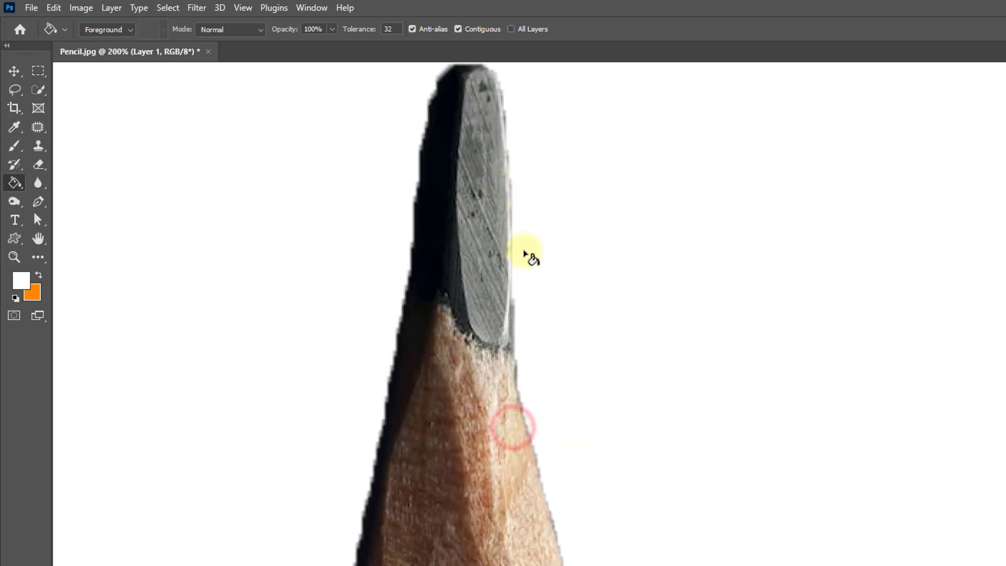
pyautogui.hotkey('ctrl', '-')
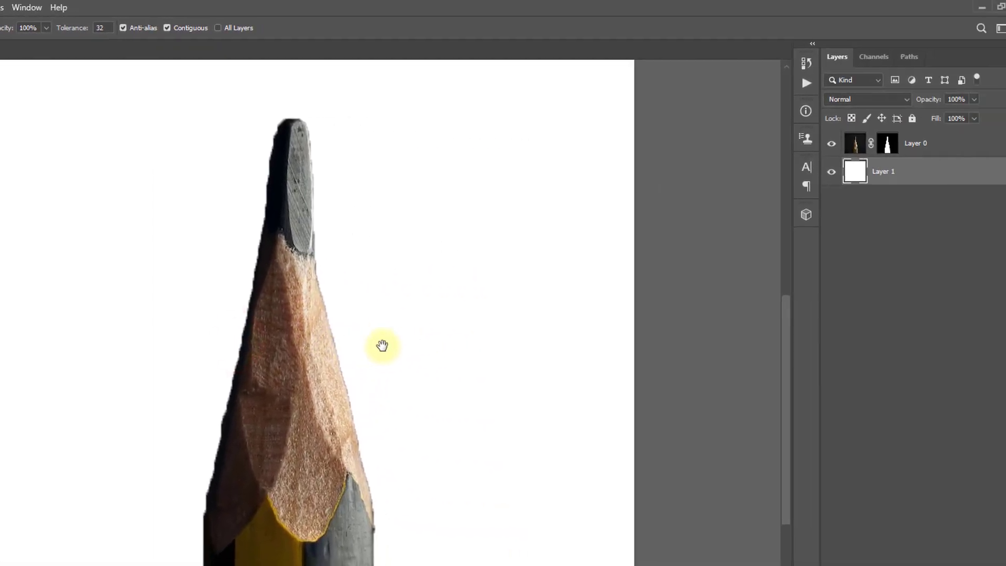
# Load Layer 0's mask as a selection, activate the mask, and open Select and Mask with the Rectangular Marquee tool active
pyautogui.keyDown('ctrl'); pyautogui.click(888, 143); pyautogui.keyUp('ctrl')
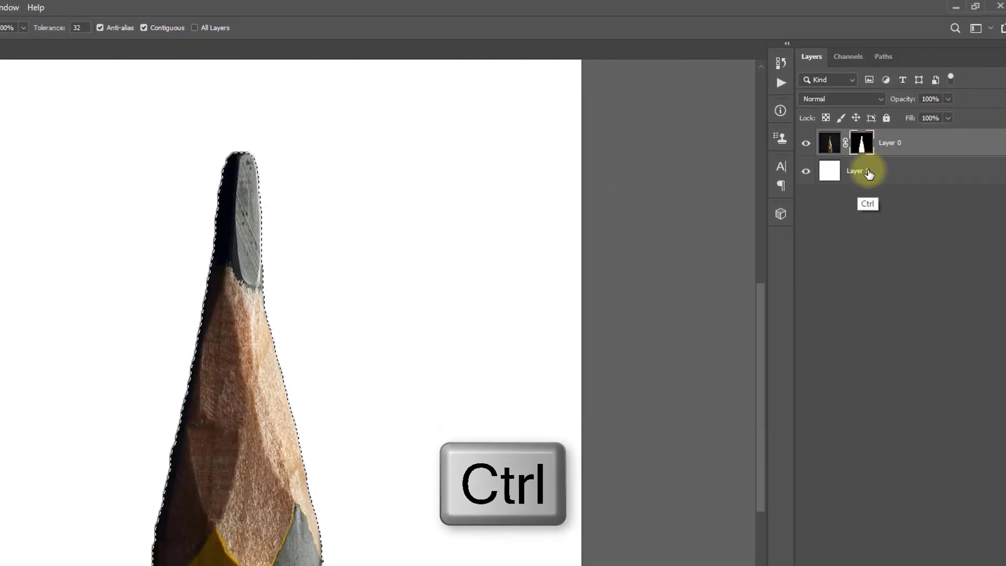
pyautogui.keyDown('ctrl'); pyautogui.click(862, 142); pyautogui.keyUp('ctrl')
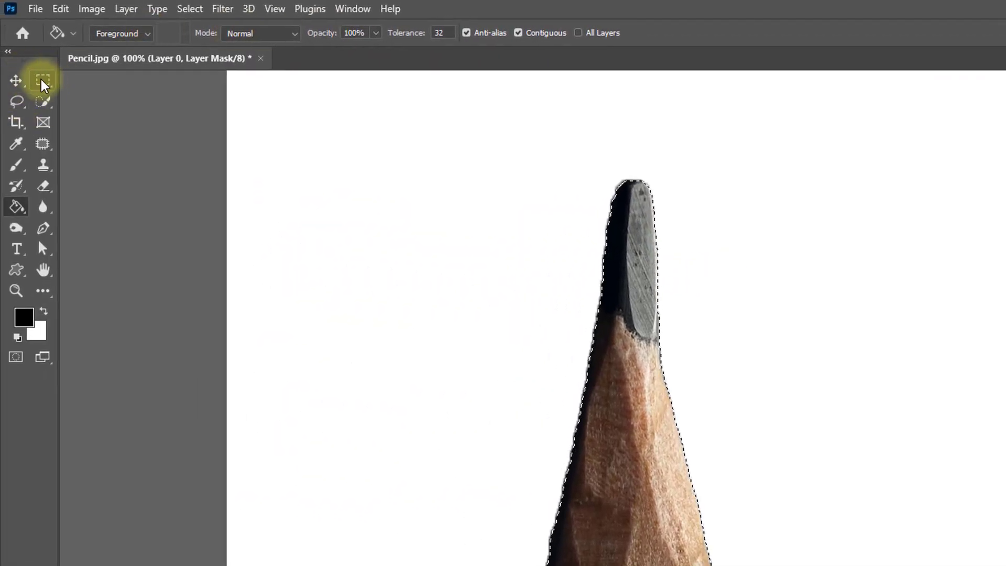
pyautogui.click(42, 81)
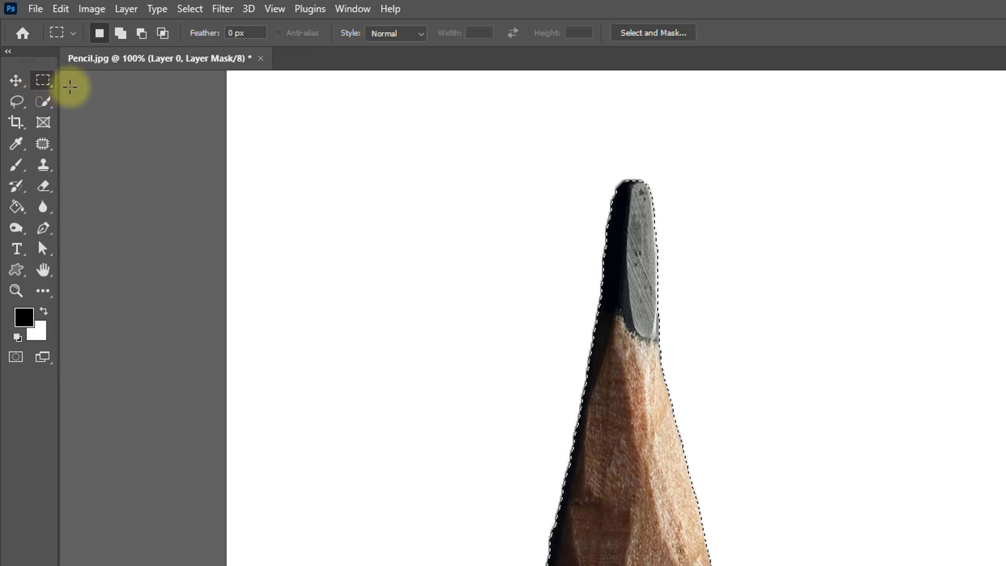
pyautogui.click(656, 35)
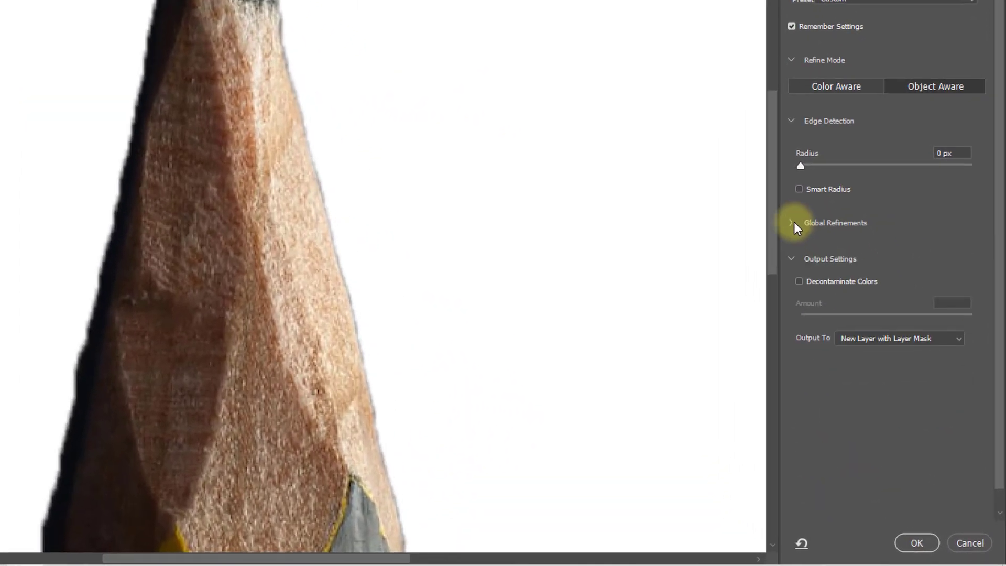
# Expand Global Refinements and set Smooth to 20 for the pencil mask
pyautogui.click(793, 222)
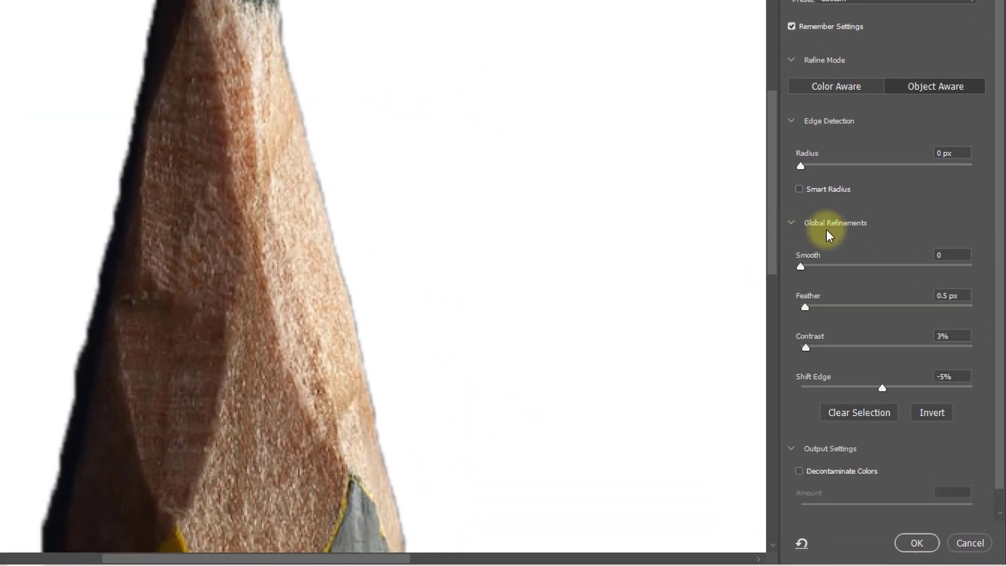
pyautogui.moveTo(810, 255); pyautogui.dragTo(877, 256)
pyautogui.click(944, 256)
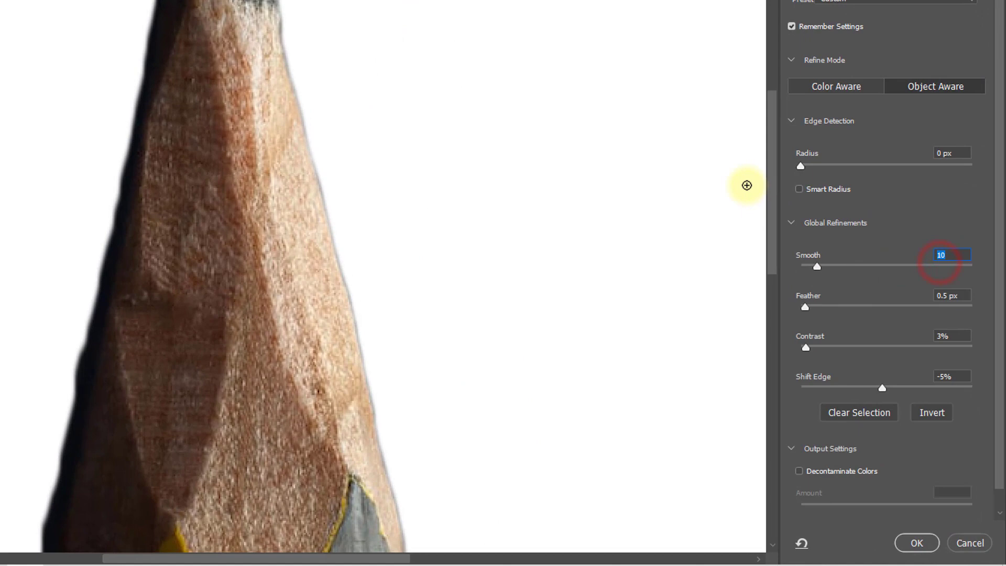
pyautogui.write('2')
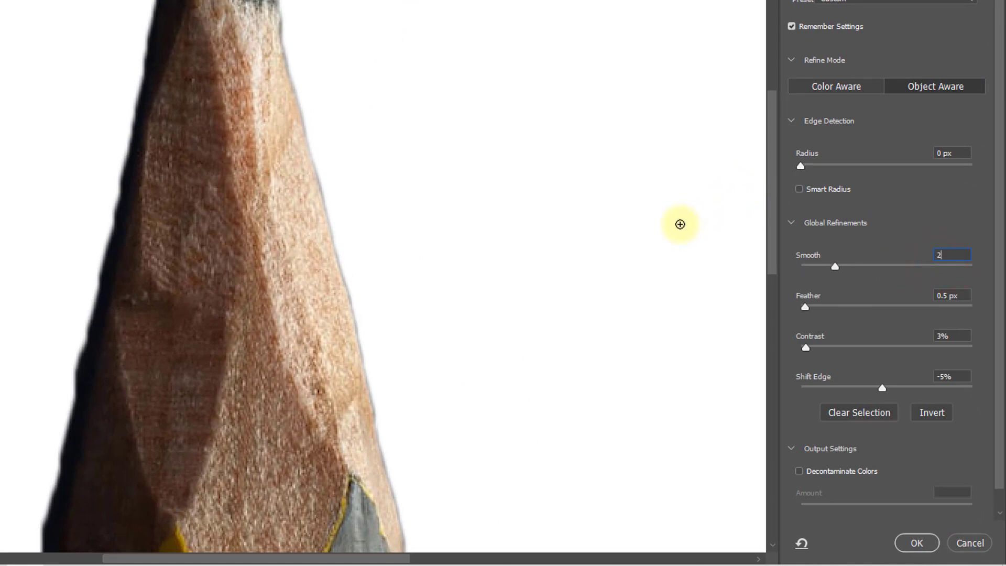
pyautogui.write('0')
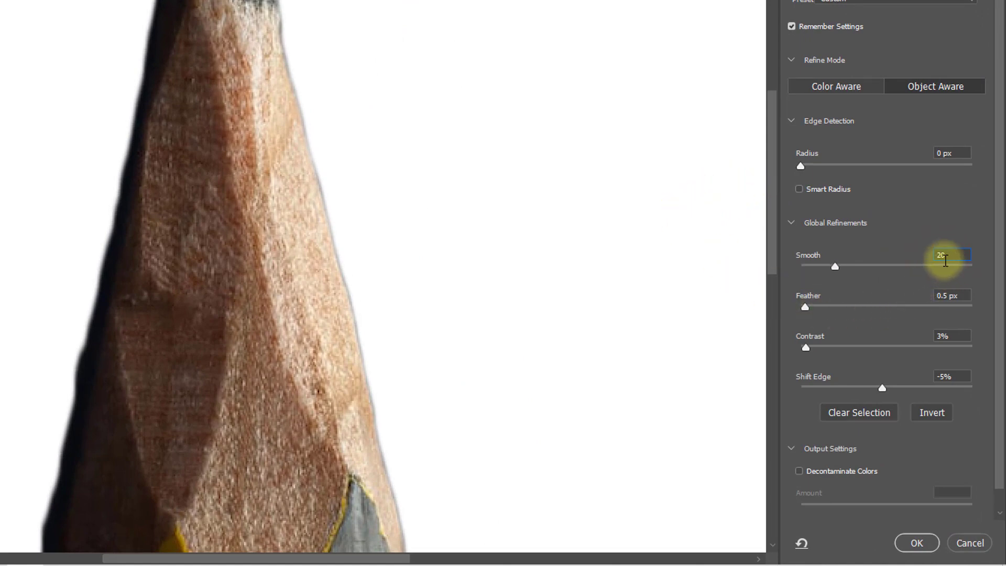
# Set the mask's Feather to 1.0 px and its Contrast to 10%
pyautogui.moveTo(806, 307)
pyautogui.mouseDown()
pyautogui.moveTo(773, 303)
pyautogui.moveTo(788, 309)
pyautogui.mouseUp()
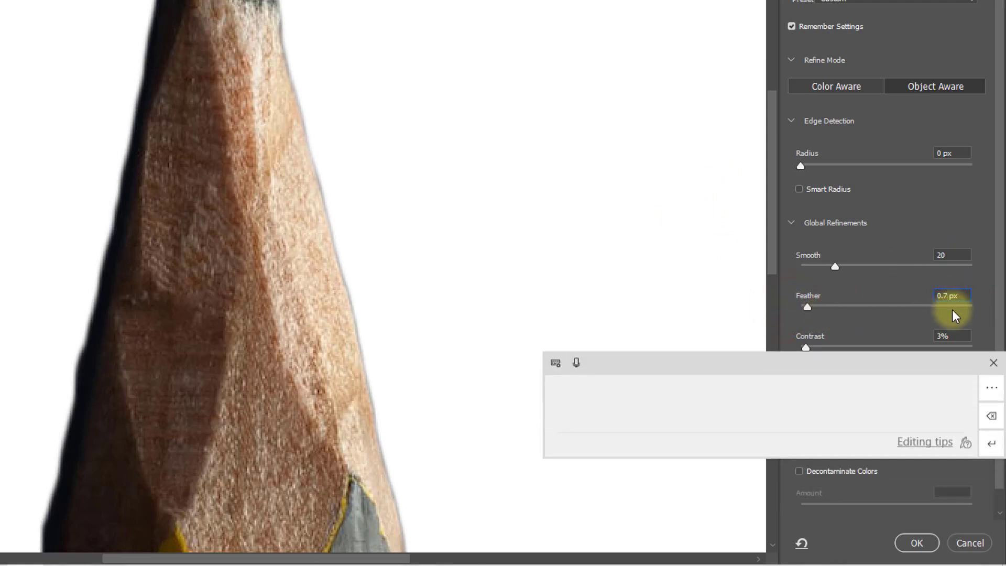
pyautogui.write('0')
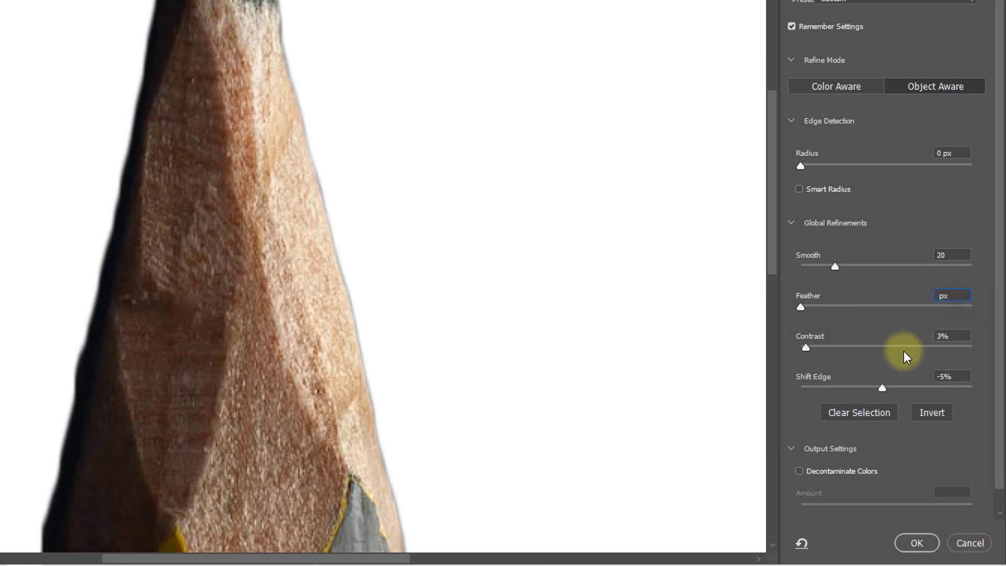
pyautogui.moveTo(802, 345)
pyautogui.mouseDown()
pyautogui.moveTo(832, 348)
pyautogui.moveTo(814, 348)
pyautogui.mouseUp()
pyautogui.click(928, 331)
pyautogui.press('Up')
pyautogui.press('Up')
pyautogui.press('Up')
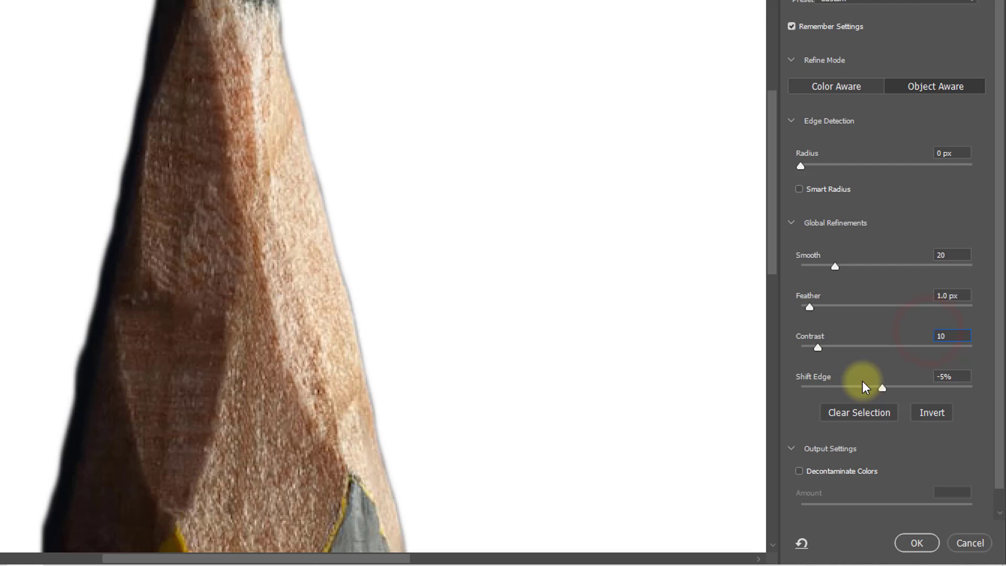
# Keep Shift Edge at -5%, check the pencil's edges up close, and output the refinement as a new layer with layer mask
pyautogui.moveTo(880, 387)
pyautogui.mouseDown()
pyautogui.moveTo(857, 388)
pyautogui.moveTo(886, 387)
pyautogui.mouseUp()
pyautogui.scroll(-3, 267, 157)
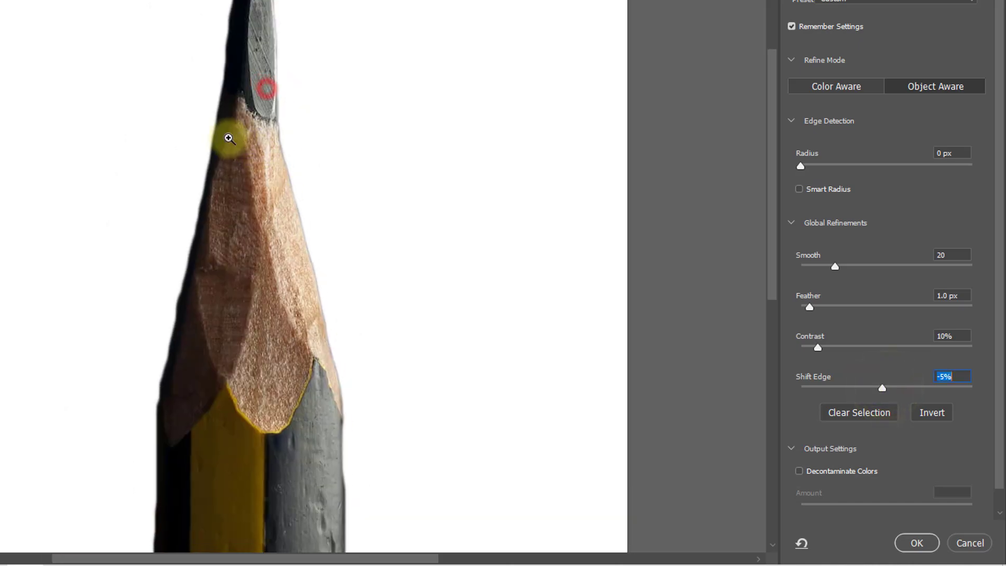
pyautogui.scroll(3, 217, 97)
pyautogui.keyDown('ctrl'); pyautogui.click(216, 98); pyautogui.keyUp('ctrl')
pyautogui.keyDown('ctrl'); pyautogui.click(216, 99); pyautogui.keyUp('ctrl')
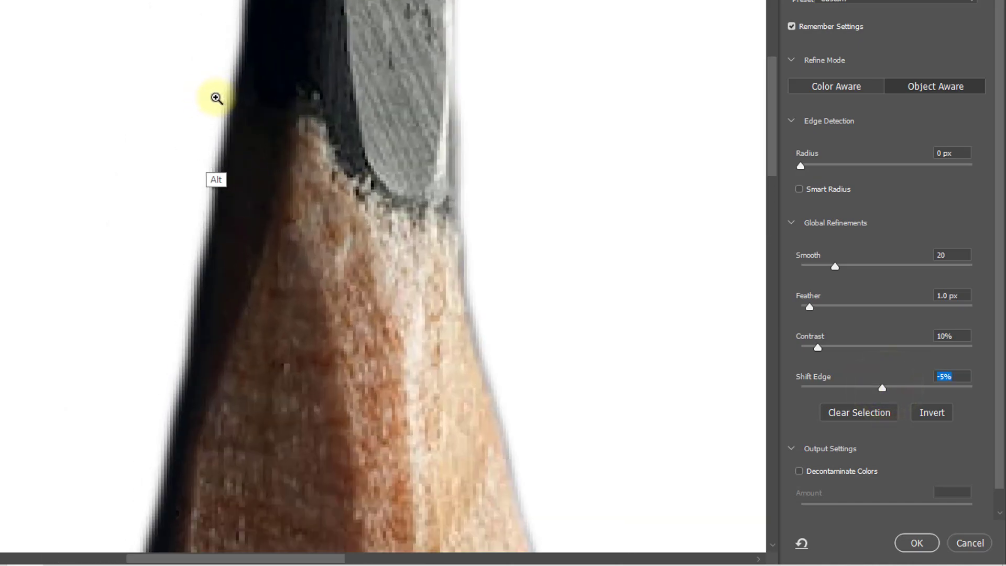
pyautogui.keyDown('ctrl'); pyautogui.keyDown('alt'); pyautogui.click(214, 140); pyautogui.keyUp('alt'); pyautogui.keyUp('ctrl')
pyautogui.keyDown('alt'); pyautogui.click(233, 137); pyautogui.keyUp('alt')
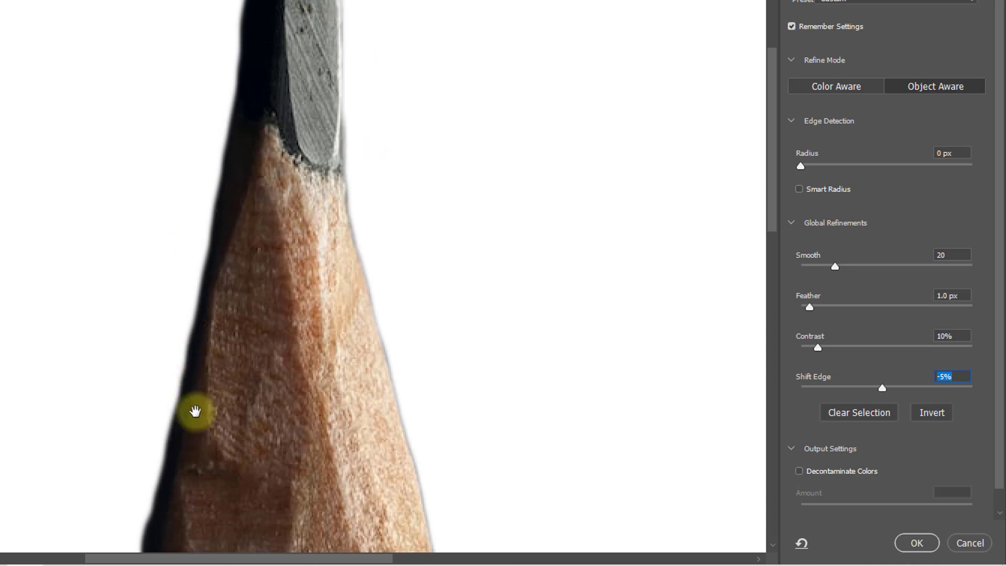
pyautogui.moveTo(196, 411); pyautogui.dragTo(162, 225)
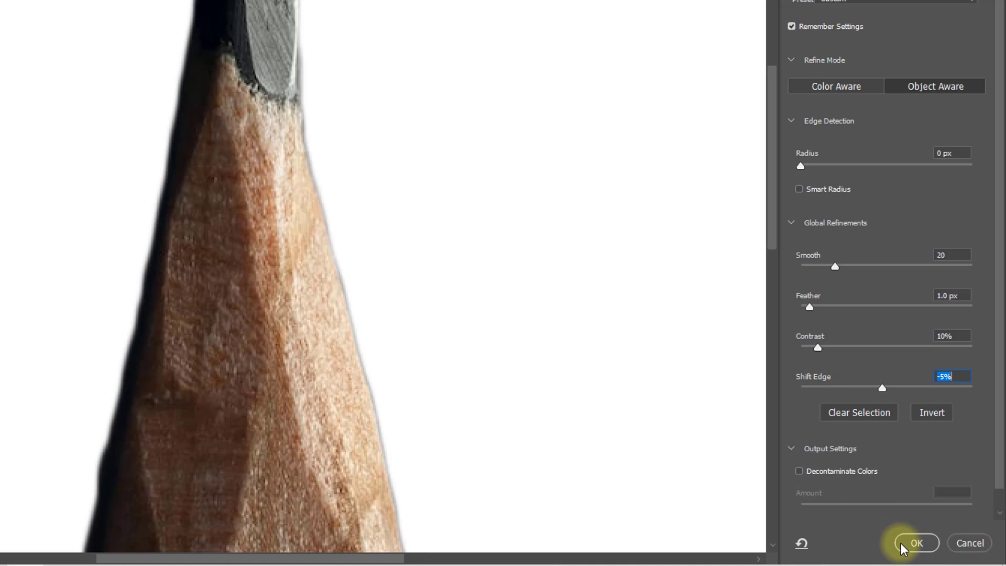
pyautogui.click(917, 545)
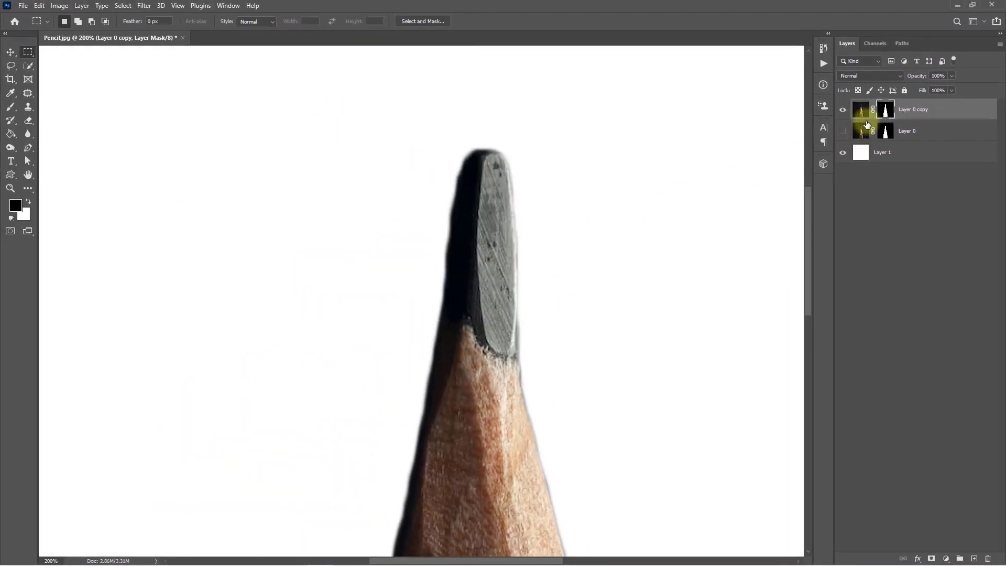
# Compare the refined Layer 0 copy with the original Layer 0 and examine the refined edges from the tip down to the painted body
pyautogui.click(843, 110)
pyautogui.click(843, 131)
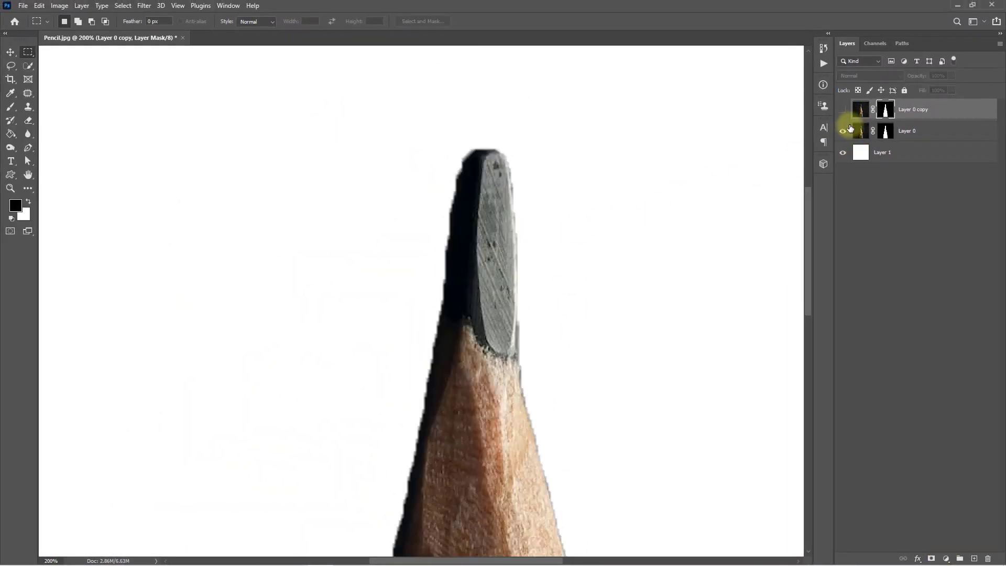
pyautogui.click(843, 109)
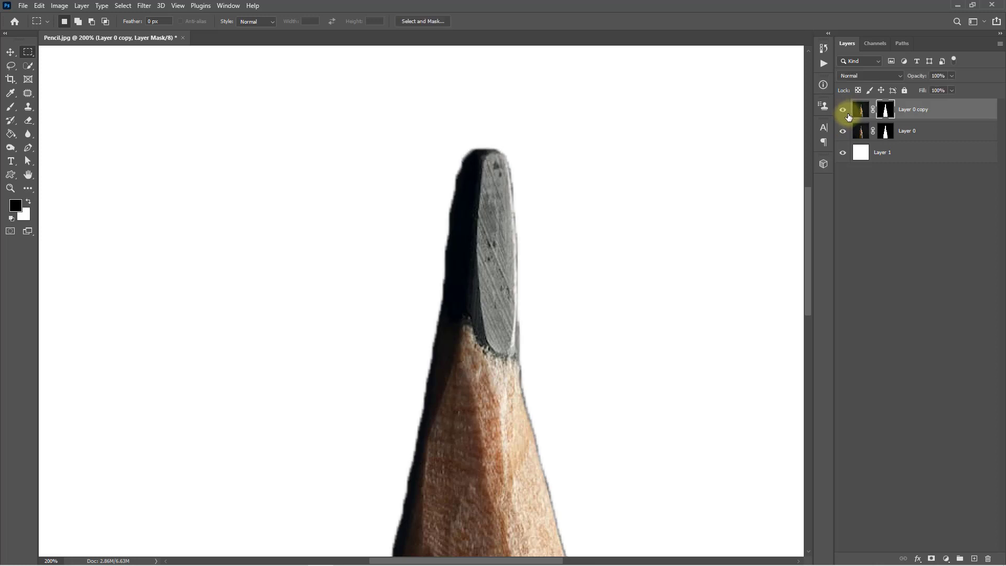
pyautogui.click(844, 138)
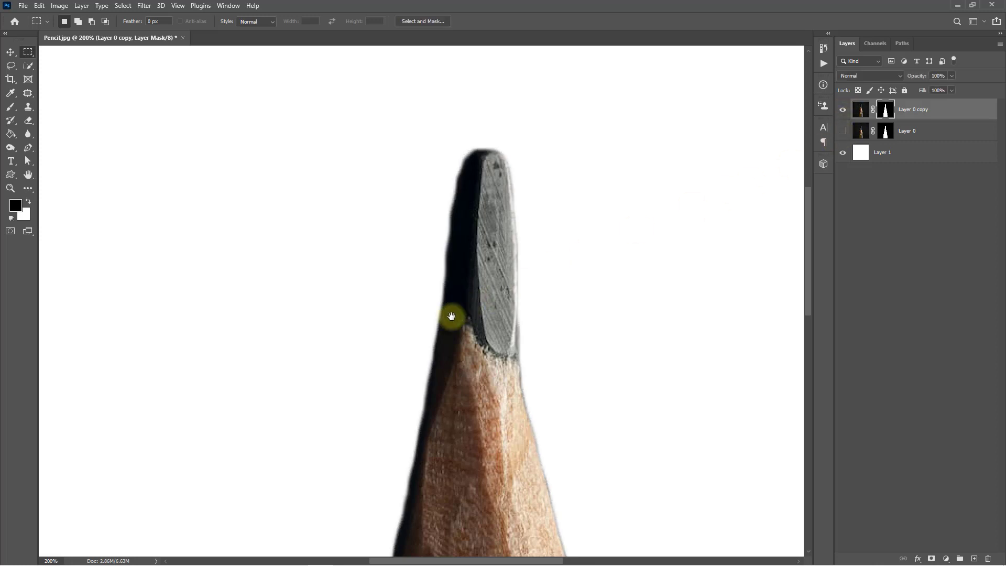
pyautogui.moveTo(460, 288); pyautogui.dragTo(441, 251)
pyautogui.moveTo(526, 304); pyautogui.dragTo(507, 127)
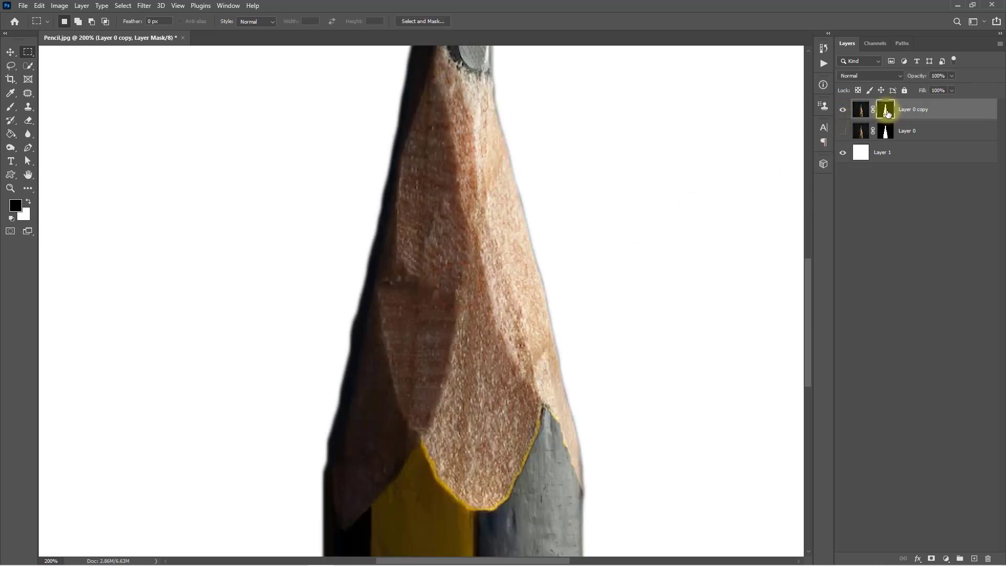
pyautogui.moveTo(562, 460); pyautogui.dragTo(517, 241)
pyautogui.scroll(1, 517, 240)
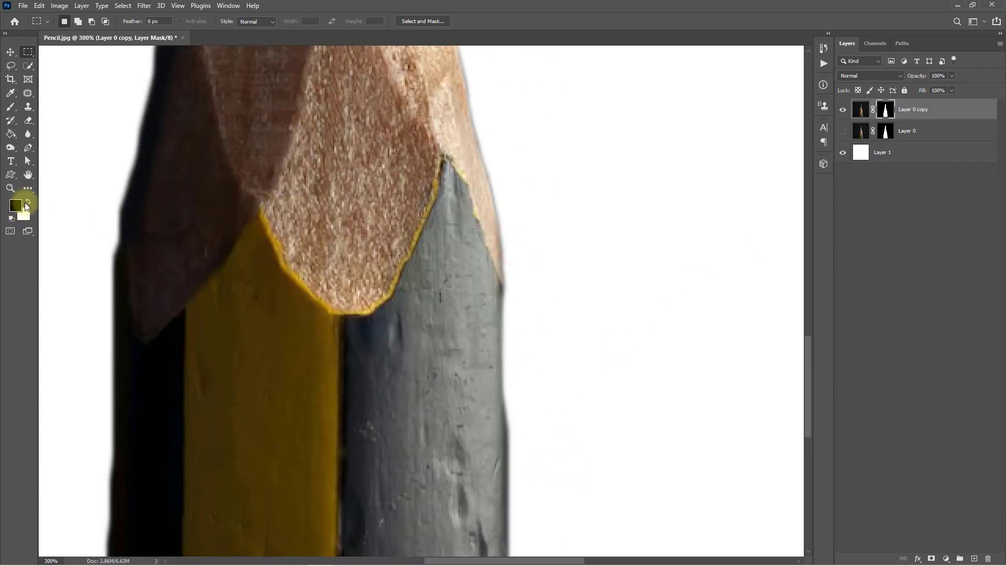
# Set the foreground color to white and prepare the Brush tool with 50% opacity and 50% flow
pyautogui.click(16, 210)
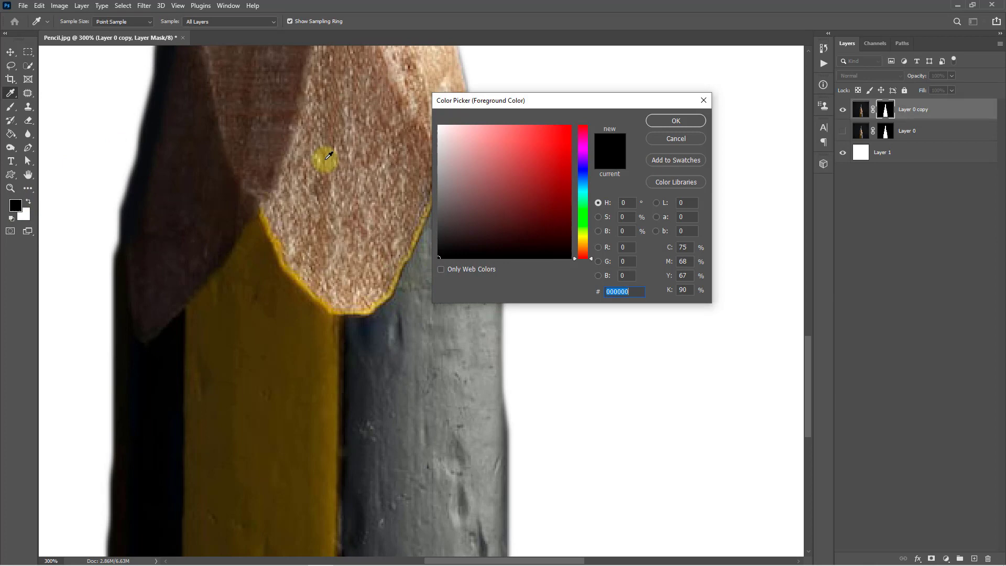
pyautogui.click(676, 120)
pyautogui.press('d')
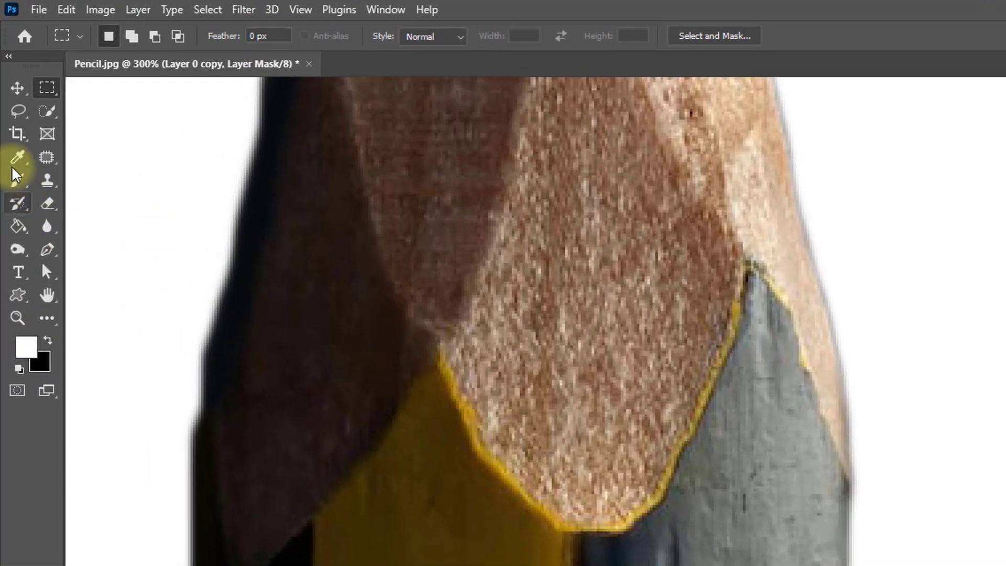
pyautogui.click(17, 181)
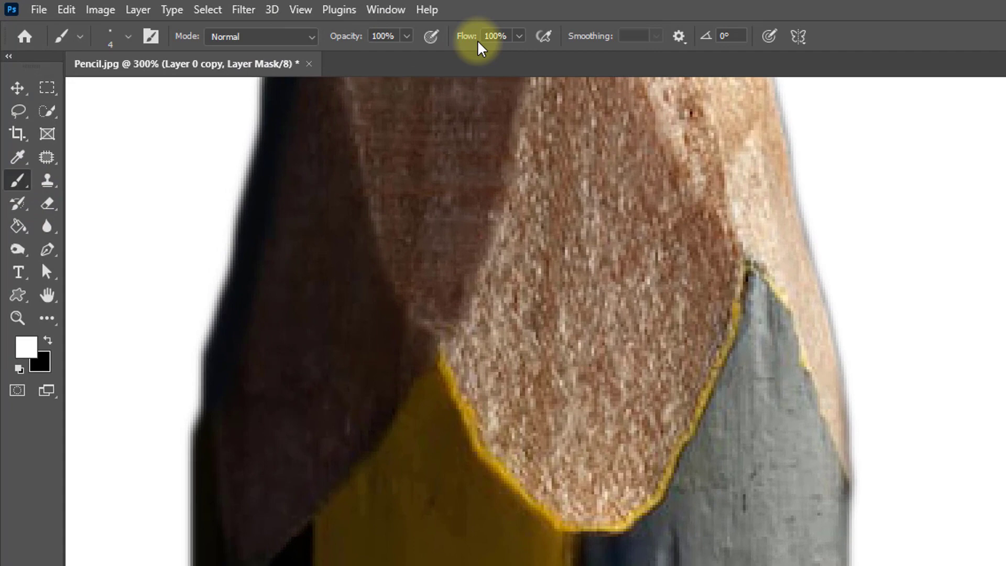
pyautogui.moveTo(478, 43); pyautogui.dragTo(429, 36)
pyautogui.moveTo(353, 42); pyautogui.dragTo(320, 43)
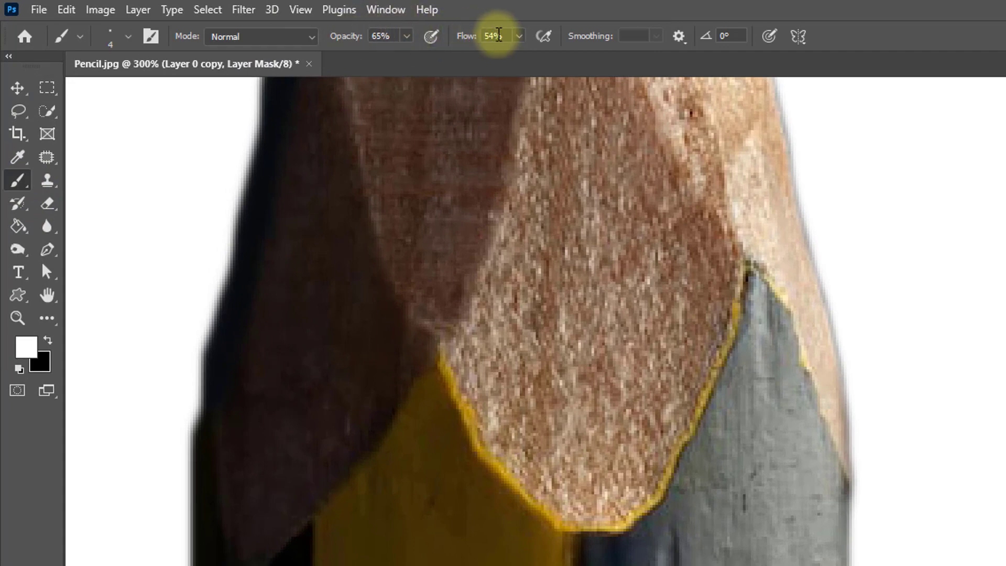
pyautogui.click(459, 36)
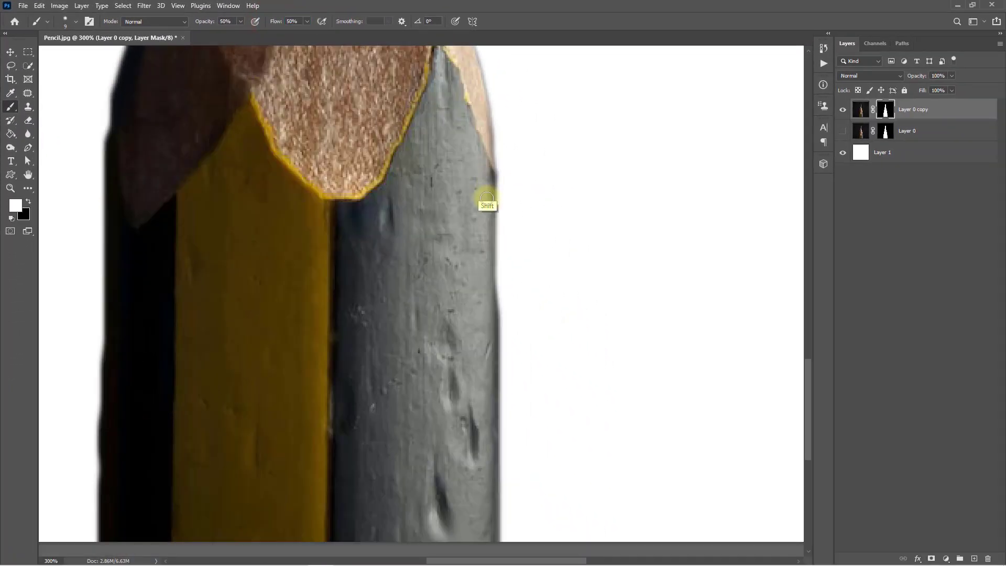
# Paint white in straight strokes on Layer 0 copy's mask along the right and left edges of the pencil's painted body
pyautogui.keyDown('shift'); pyautogui.click(489, 176); pyautogui.keyUp('shift')
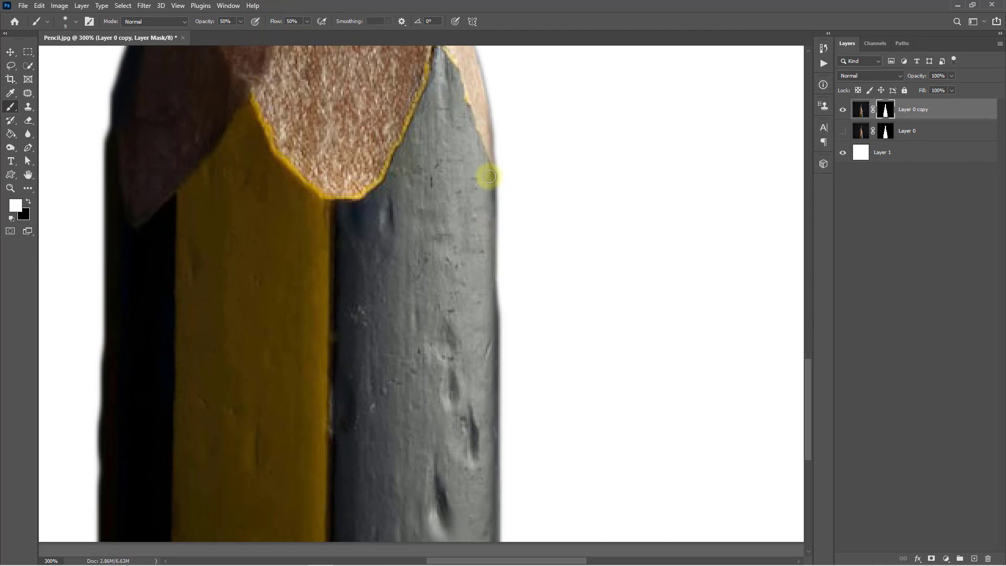
pyautogui.moveTo(480, 407); pyautogui.dragTo(486, 276)
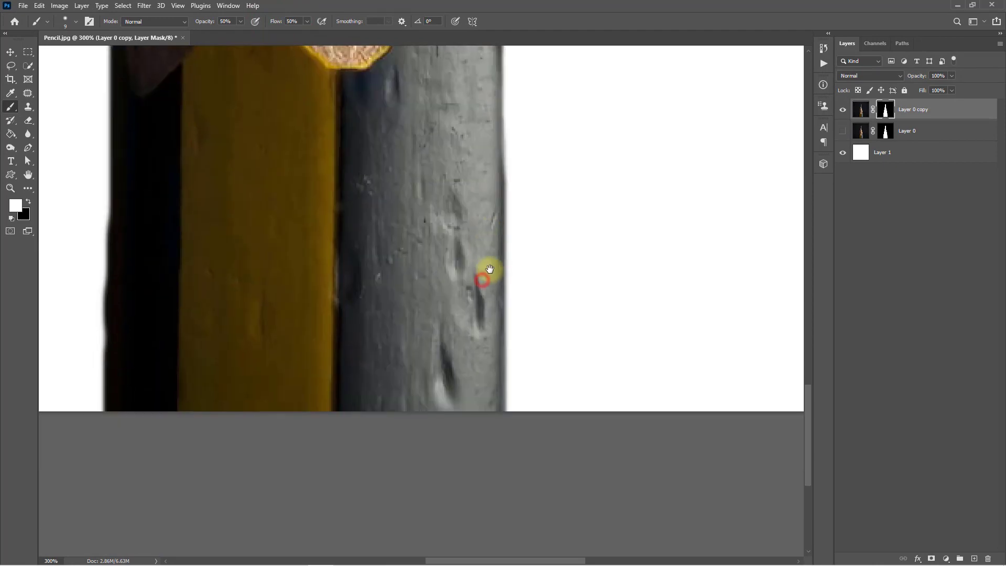
pyautogui.moveTo(266, 320); pyautogui.dragTo(393, 378)
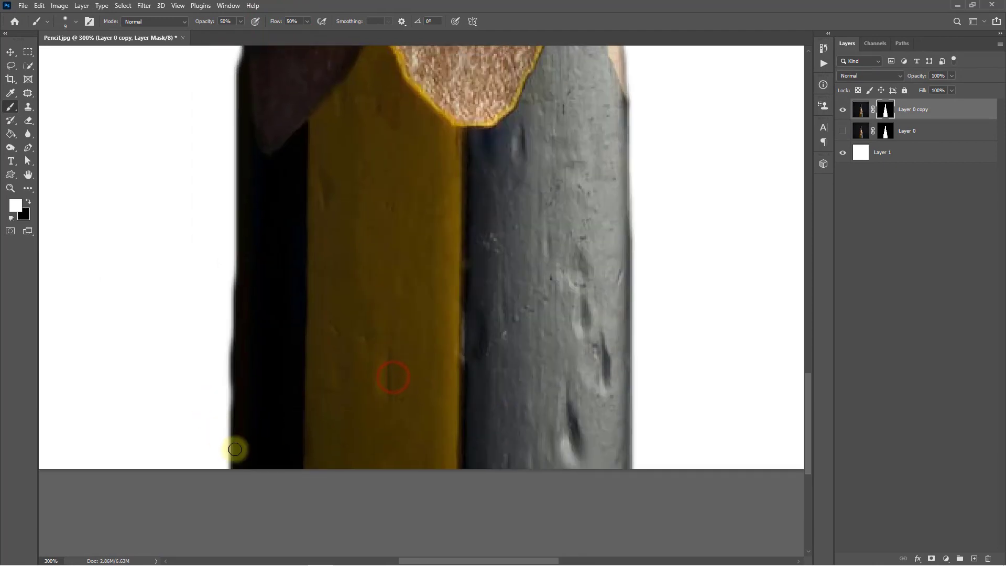
pyautogui.keyDown('shift'); pyautogui.click(245, 192); pyautogui.keyUp('shift')
pyautogui.moveTo(254, 250); pyautogui.dragTo(269, 333)
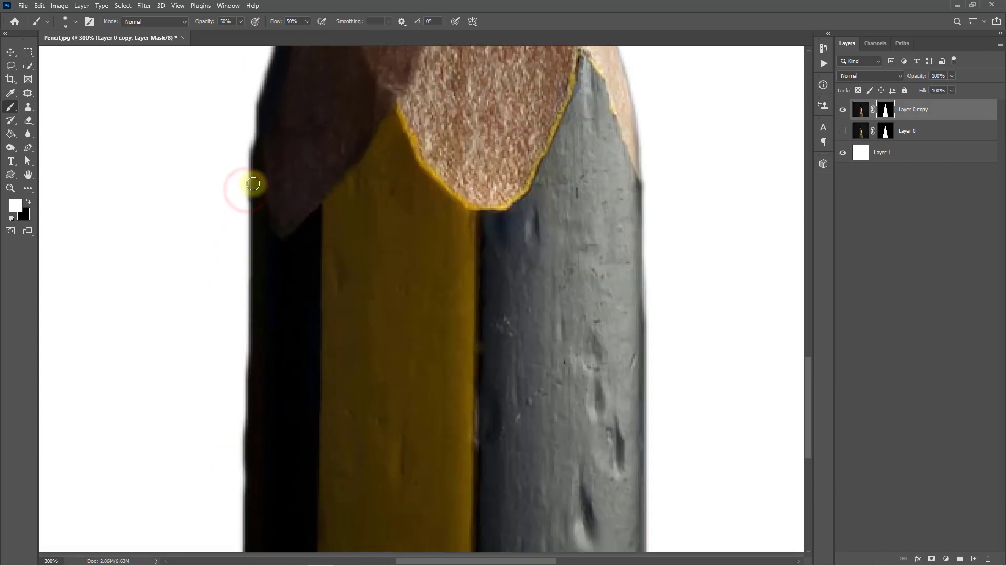
pyautogui.keyDown('shift'); pyautogui.click(247, 487); pyautogui.keyUp('shift')
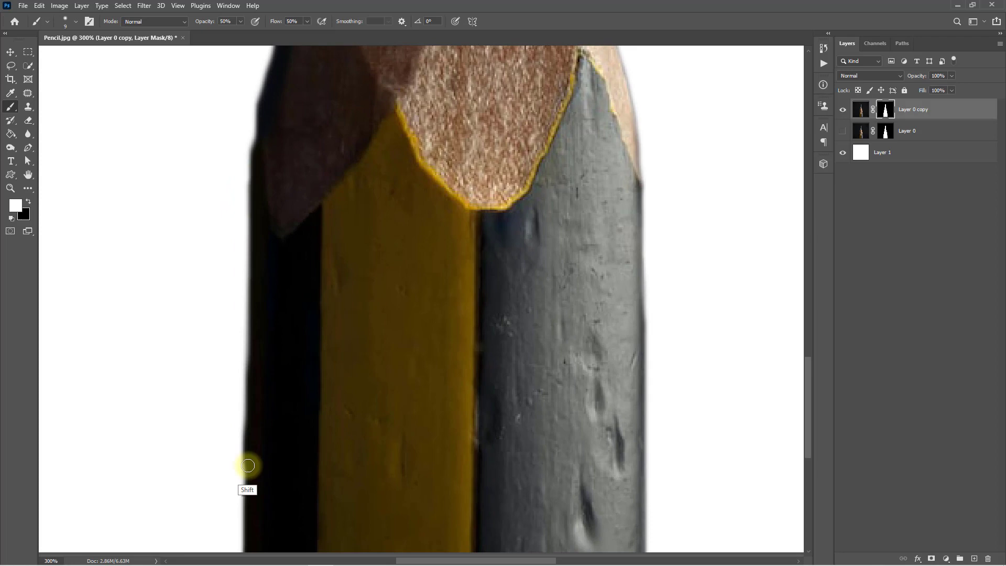
pyautogui.keyDown('shift'); pyautogui.click(247, 550); pyautogui.keyUp('shift')
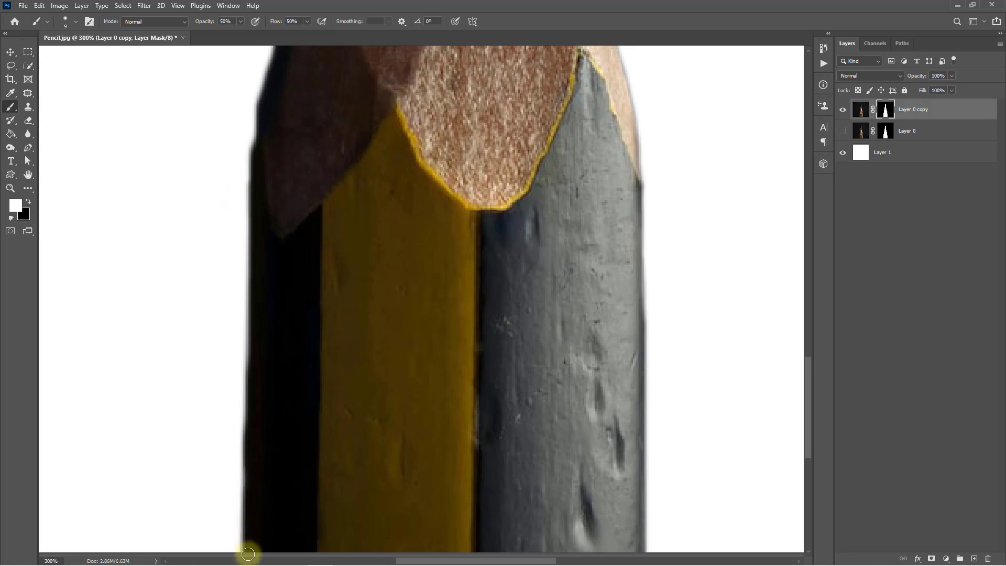
pyautogui.keyDown('shift'); pyautogui.click(258, 177); pyautogui.keyUp('shift')
pyautogui.moveTo(258, 177); pyautogui.dragTo(256, 337)
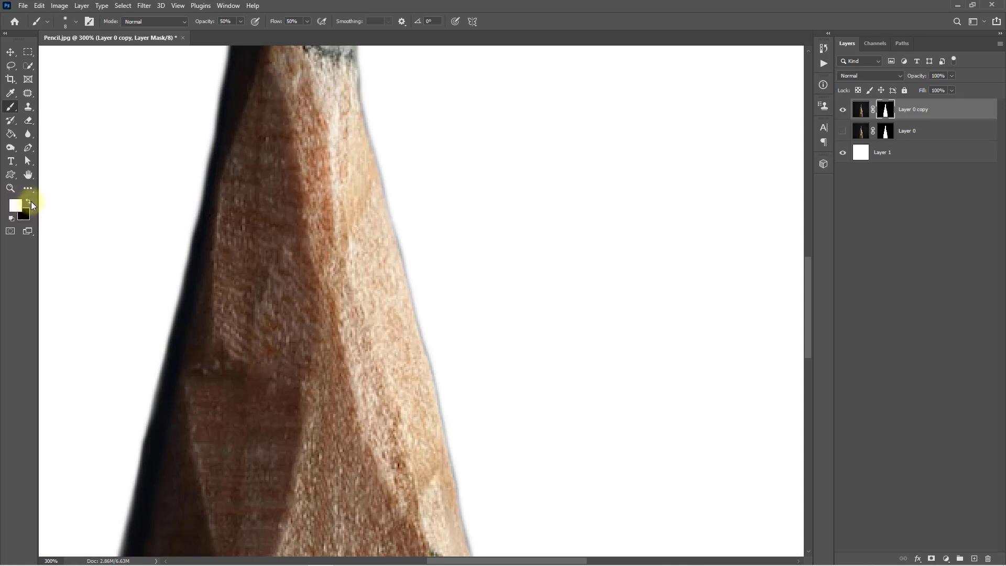
# Switch the foreground color to black and paint Layer 0 copy's mask in straight strokes along the left edge of the pencil's painted body
pyautogui.click(27, 202)
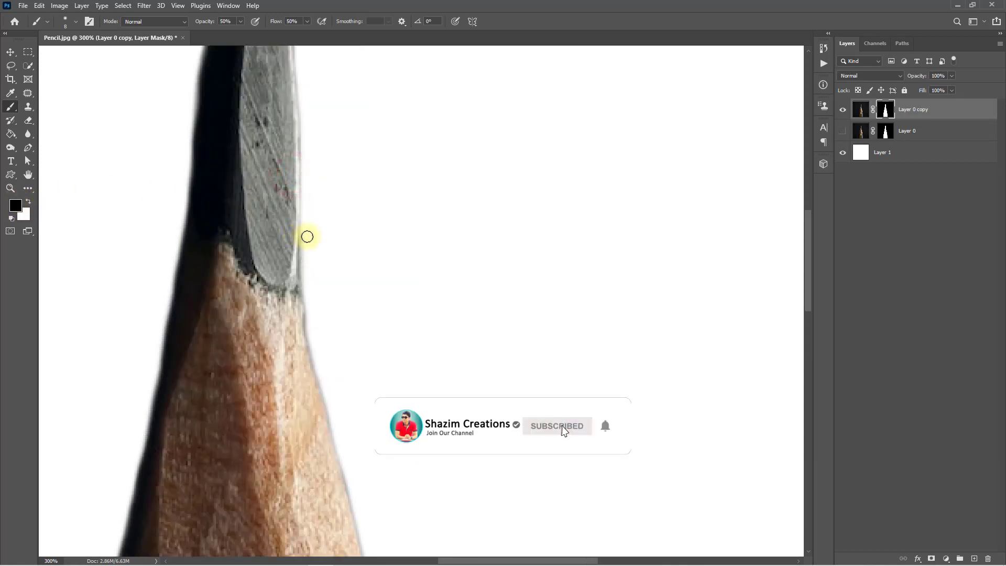
pyautogui.scroll(-3, 355, 348)
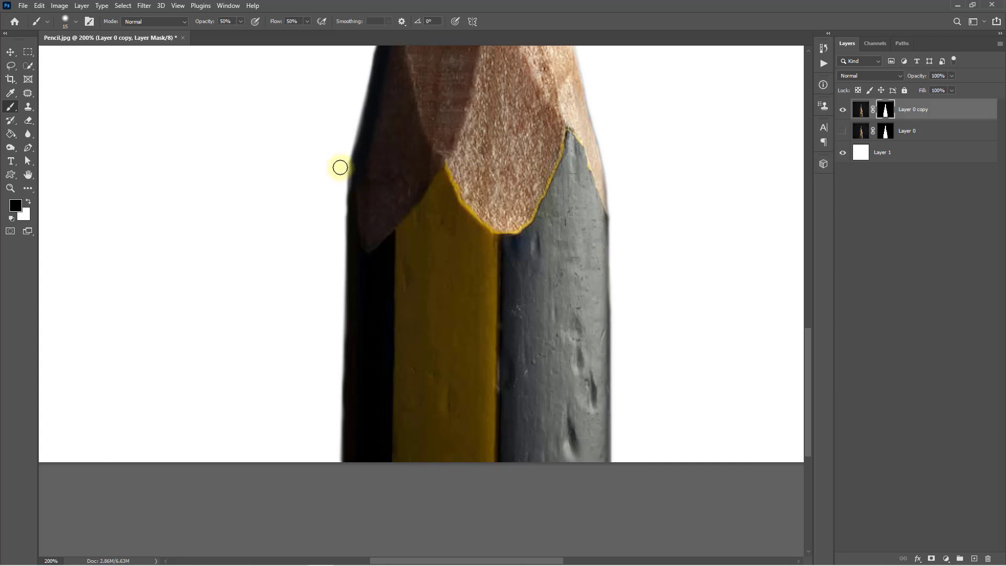
pyautogui.moveTo(335, 256); pyautogui.dragTo(359, 163)
pyautogui.keyDown('ctrl'); pyautogui.click(337, 259); pyautogui.keyUp('ctrl')
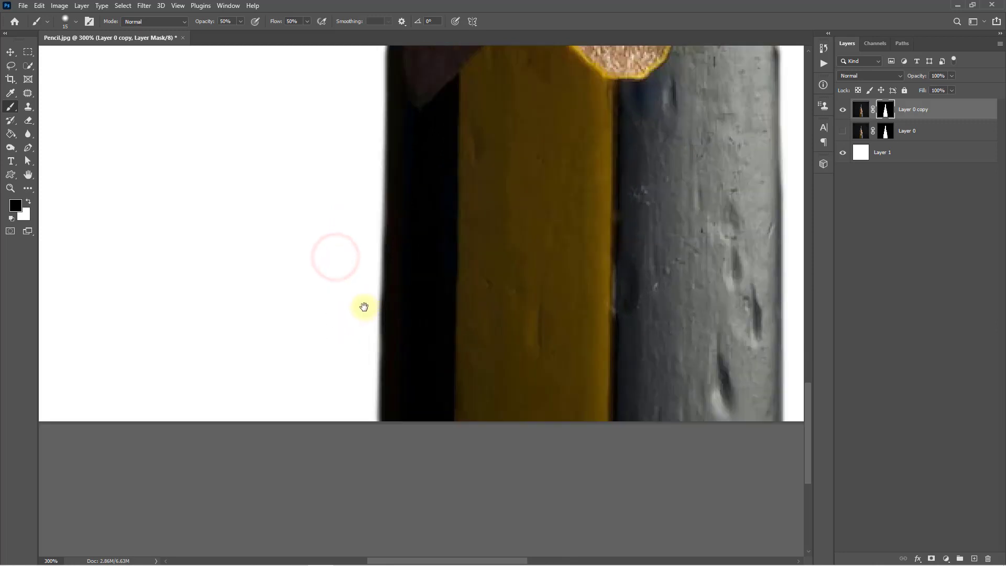
pyautogui.moveTo(358, 347); pyautogui.dragTo(339, 336)
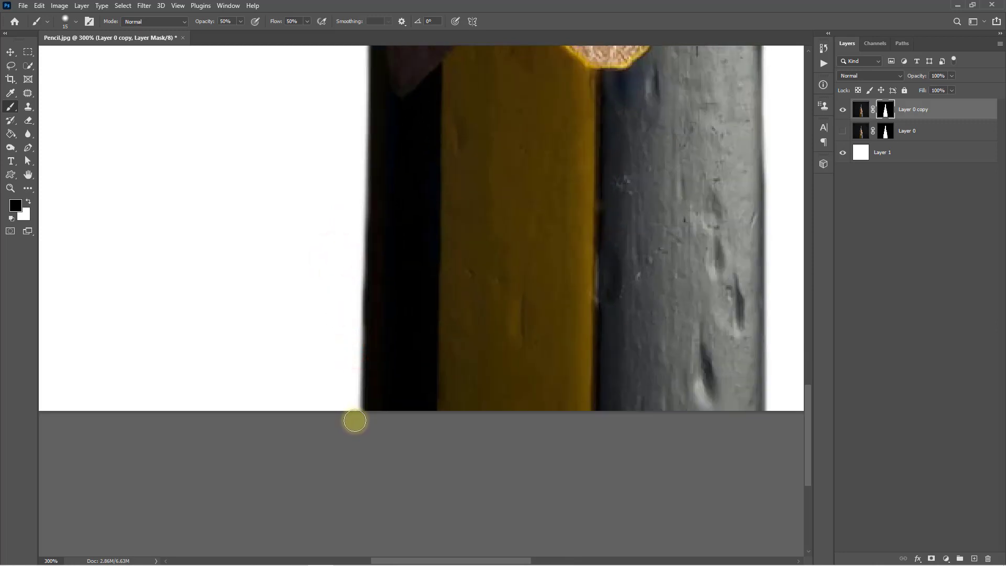
pyautogui.keyDown('shift'); pyautogui.click(355, 420); pyautogui.keyUp('shift')
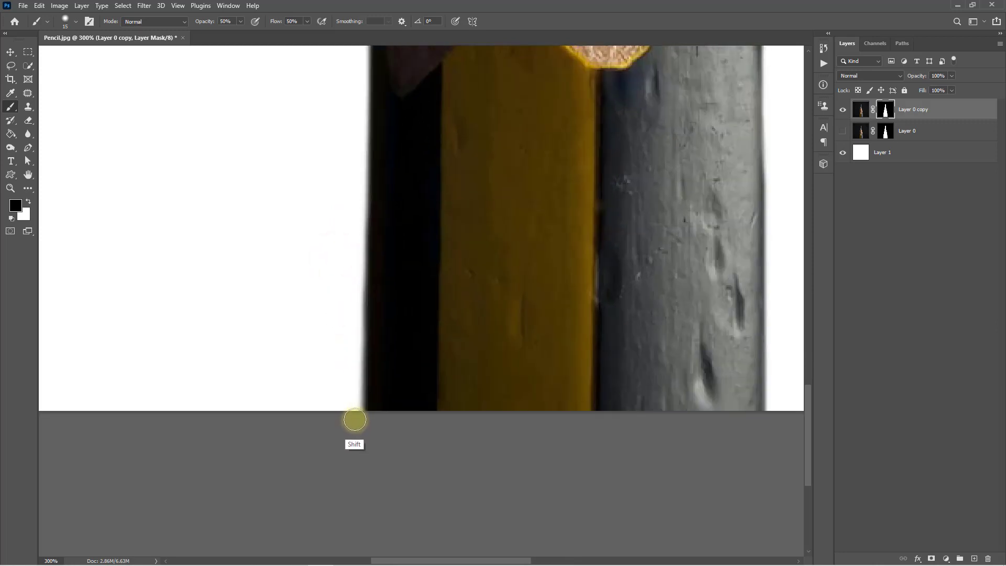
pyautogui.moveTo(352, 419); pyautogui.dragTo(357, 475)
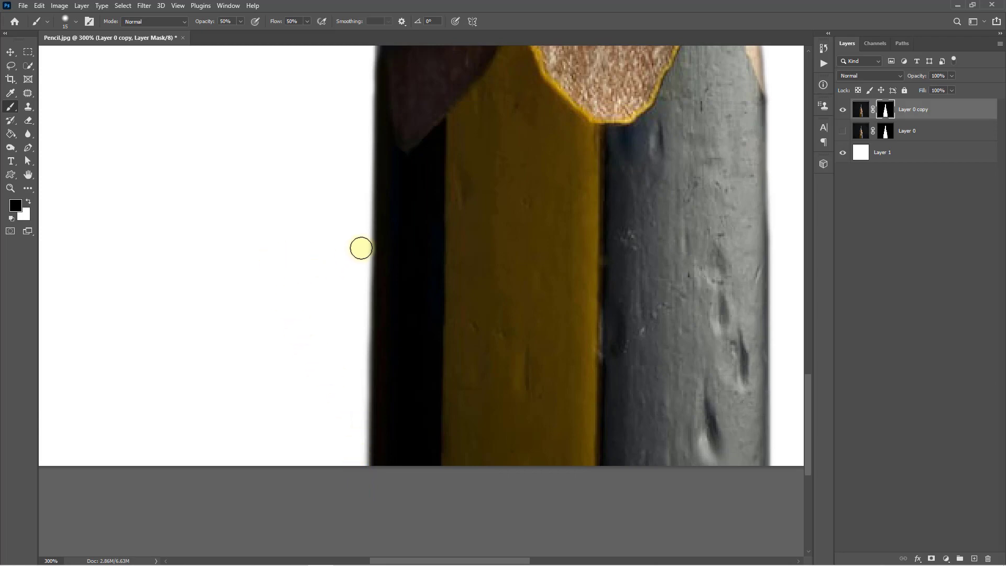
pyautogui.moveTo(358, 205); pyautogui.dragTo(337, 386)
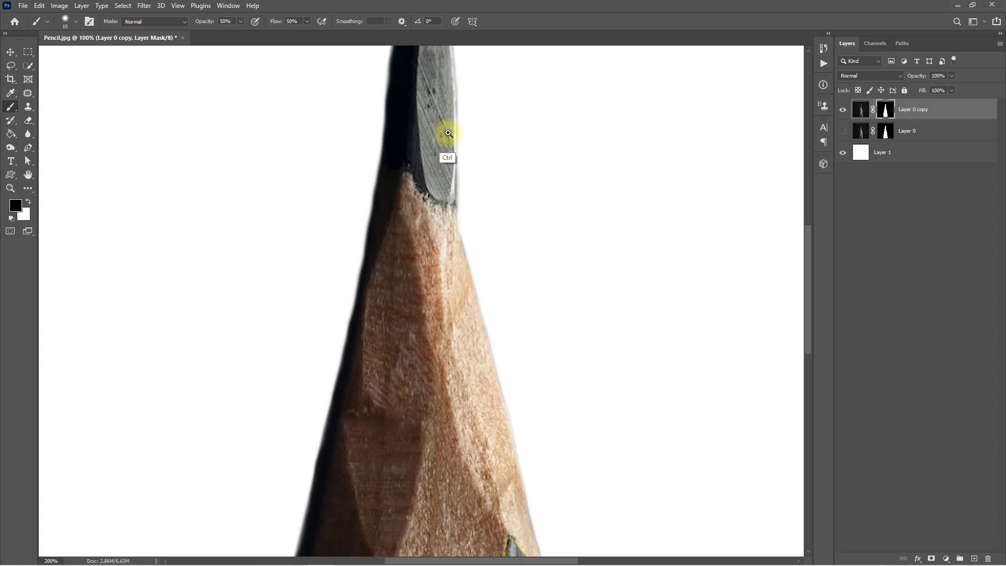
# Show the original Layer 0 in place of Layer 0 copy and examine its edges around the lead tip and wooden cone
pyautogui.scroll(-1, 439, 165)
pyautogui.click(843, 110)
pyautogui.click(843, 130)
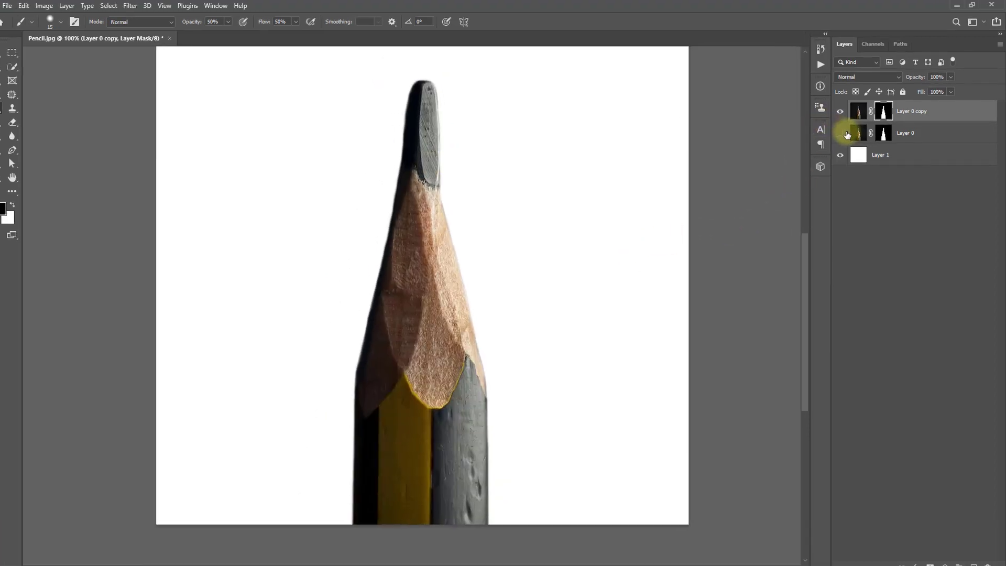
pyautogui.keyDown('ctrl'); pyautogui.click(399, 122); pyautogui.keyUp('ctrl')
pyautogui.keyDown('ctrl'); pyautogui.click(400, 120); pyautogui.keyUp('ctrl')
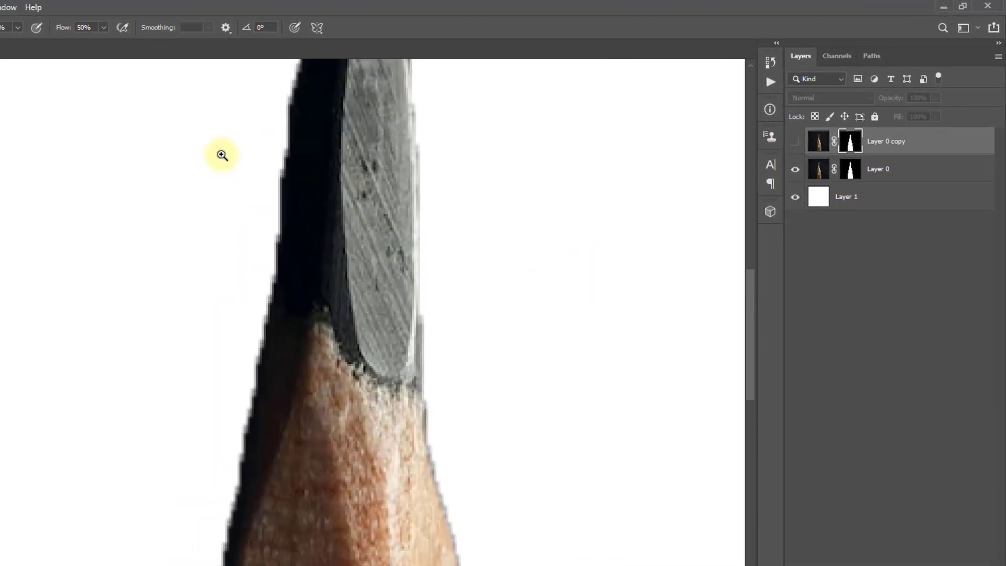
pyautogui.moveTo(351, 214)
pyautogui.mouseDown()
pyautogui.moveTo(269, 425)
pyautogui.moveTo(267, 256)
pyautogui.mouseUp()
pyautogui.keyDown('alt'); pyautogui.click(271, 252); pyautogui.keyUp('alt')
pyautogui.keyDown('alt'); pyautogui.click(271, 251); pyautogui.keyUp('alt')
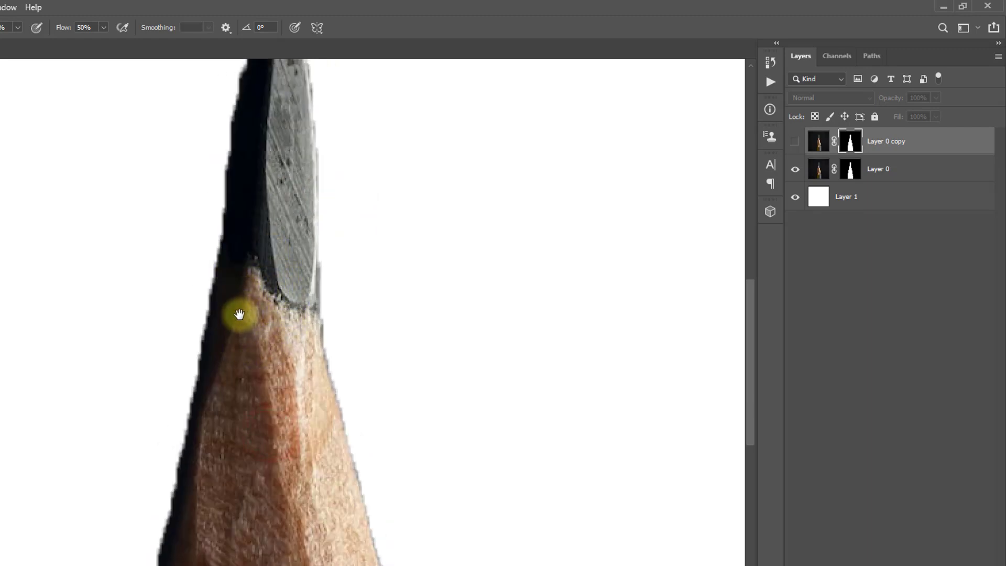
pyautogui.moveTo(326, 252); pyautogui.dragTo(315, 345)
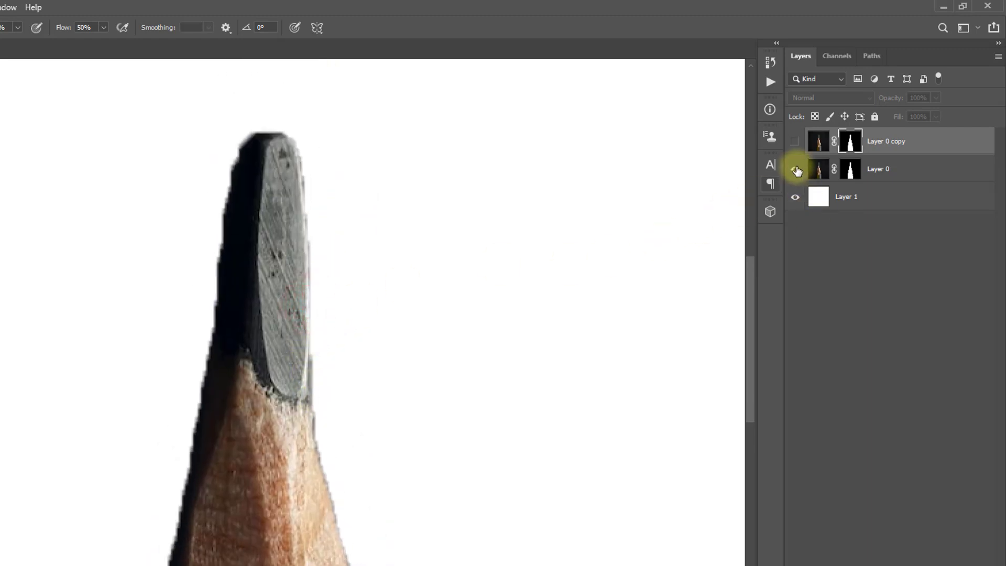
# Hide Layer 0, show Layer 0 copy again, and examine the refined edges from the lead tip down the wooden cone
pyautogui.click(795, 169)
pyautogui.click(796, 141)
pyautogui.moveTo(291, 482); pyautogui.dragTo(262, 294)
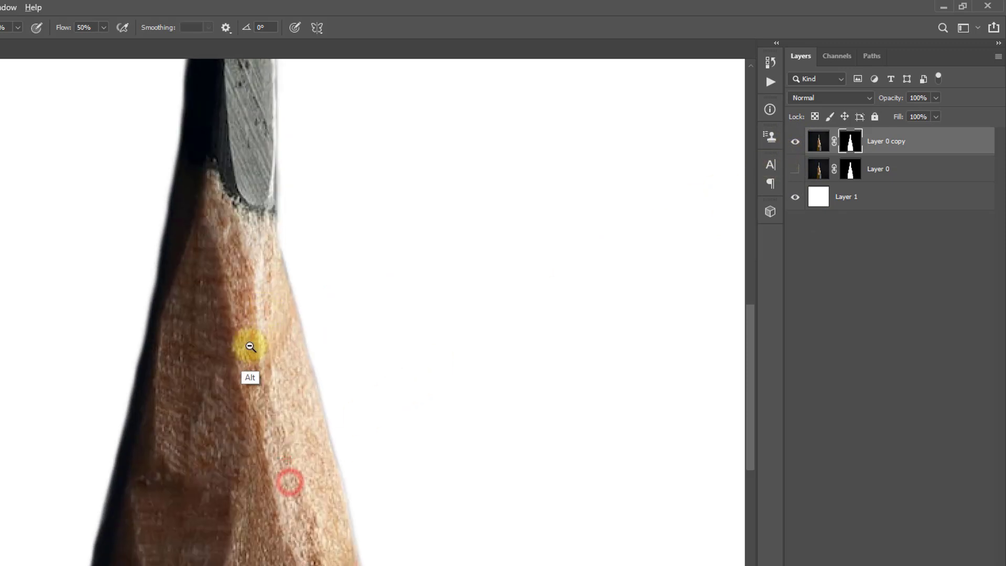
pyautogui.keyDown('alt'); pyautogui.click(240, 292); pyautogui.keyUp('alt')
pyautogui.keyDown('ctrl'); pyautogui.click(270, 240); pyautogui.keyUp('ctrl')
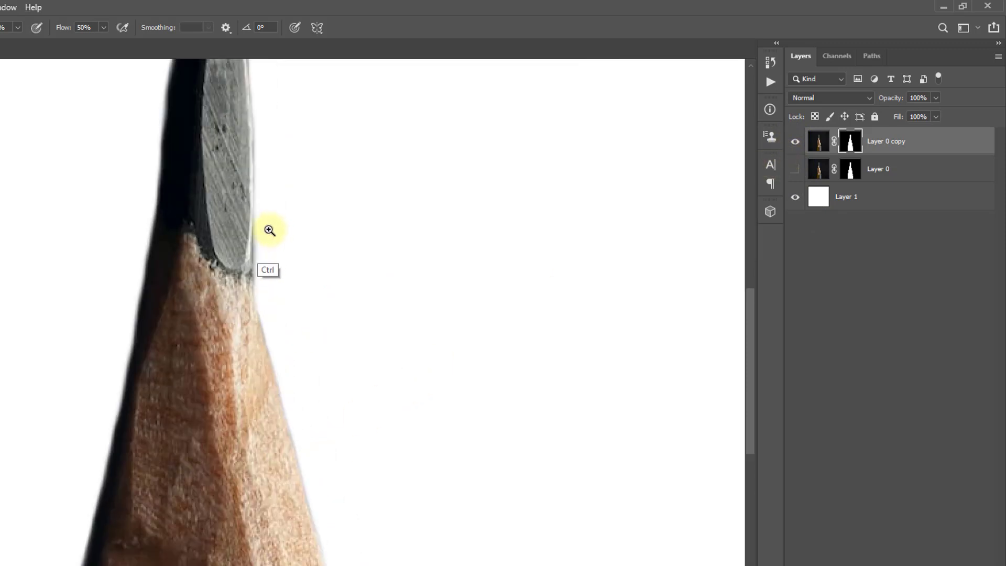
pyautogui.keyDown('ctrl'); pyautogui.keyDown('alt'); pyautogui.click(255, 216); pyautogui.keyUp('alt'); pyautogui.keyUp('ctrl')
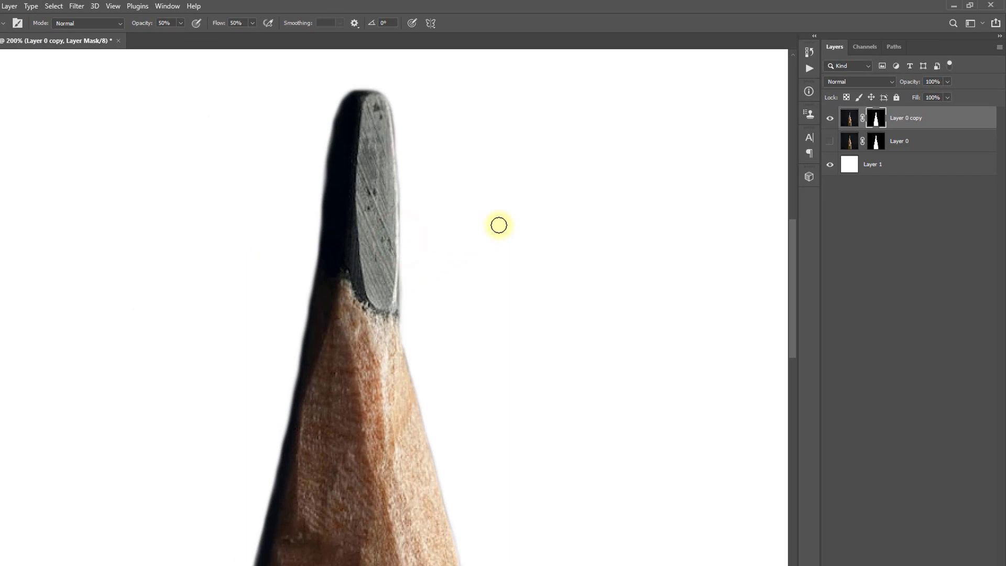
pyautogui.keyDown('ctrl'); pyautogui.keyDown('alt'); pyautogui.click(485, 185); pyautogui.keyUp('alt'); pyautogui.keyUp('ctrl')
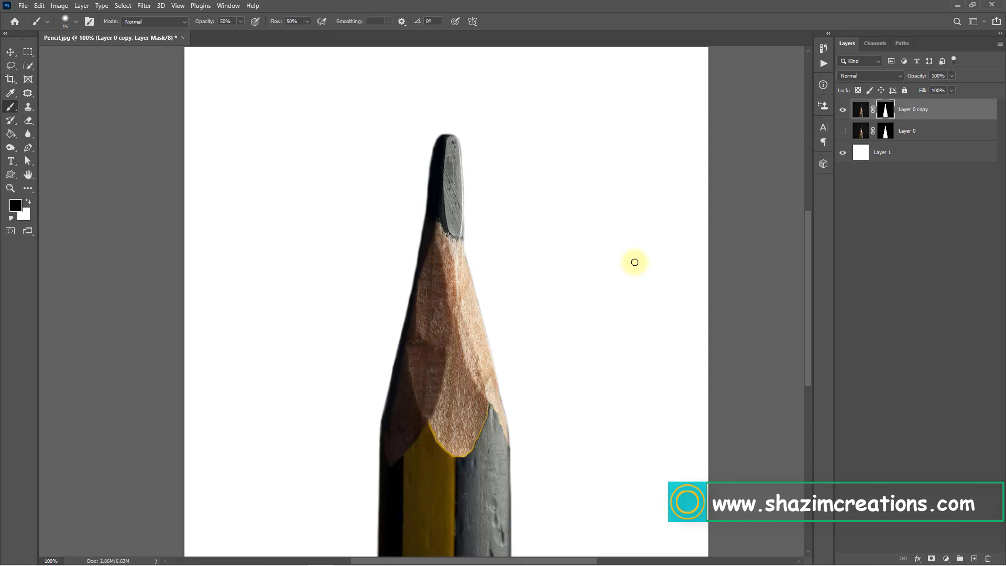
pyautogui.scroll(3, 453, 161)
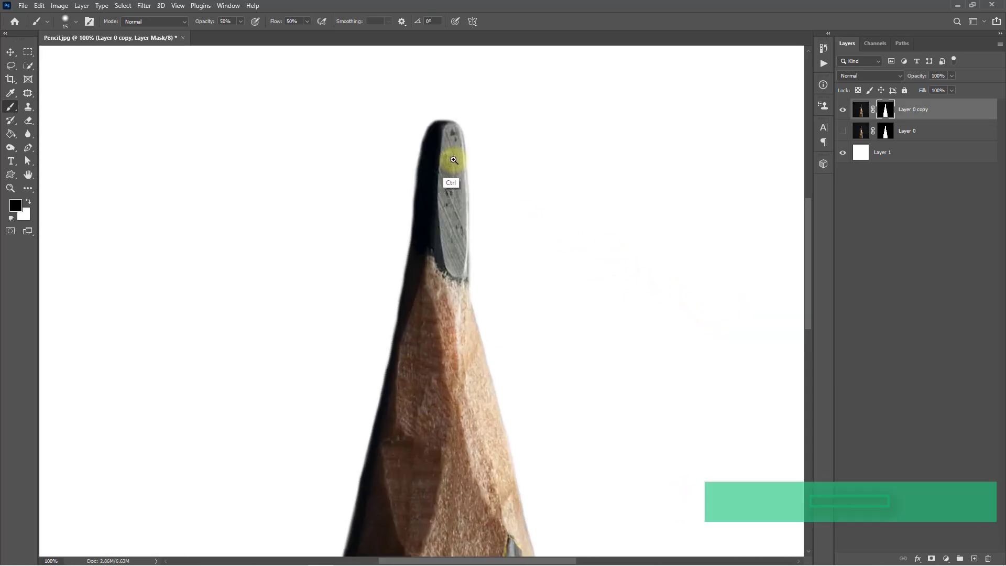
pyautogui.moveTo(472, 180); pyautogui.dragTo(460, 223)
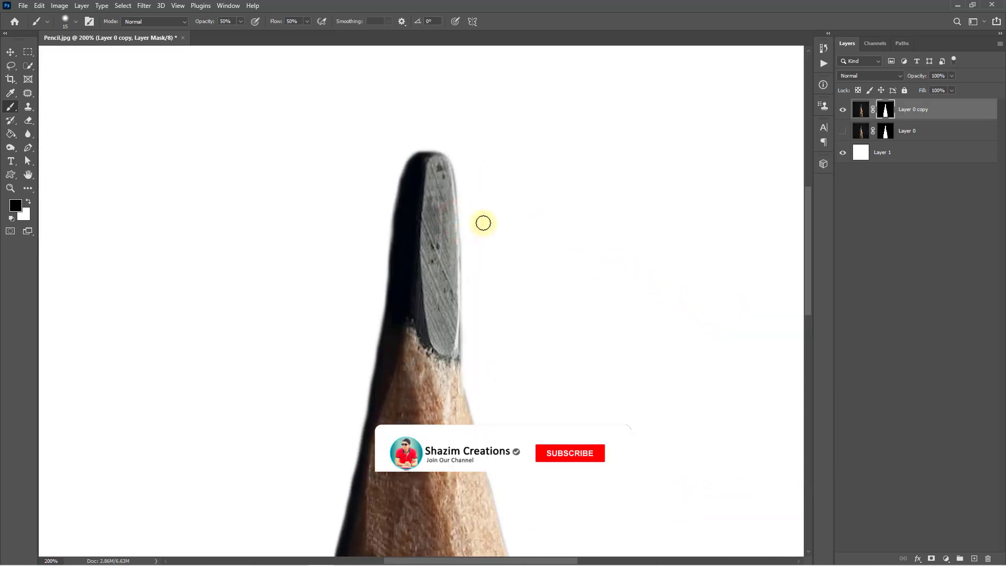
pyautogui.keyDown('alt'); pyautogui.click(458, 221); pyautogui.keyUp('alt')
pyautogui.keyDown('alt'); pyautogui.click(458, 221); pyautogui.keyUp('alt')
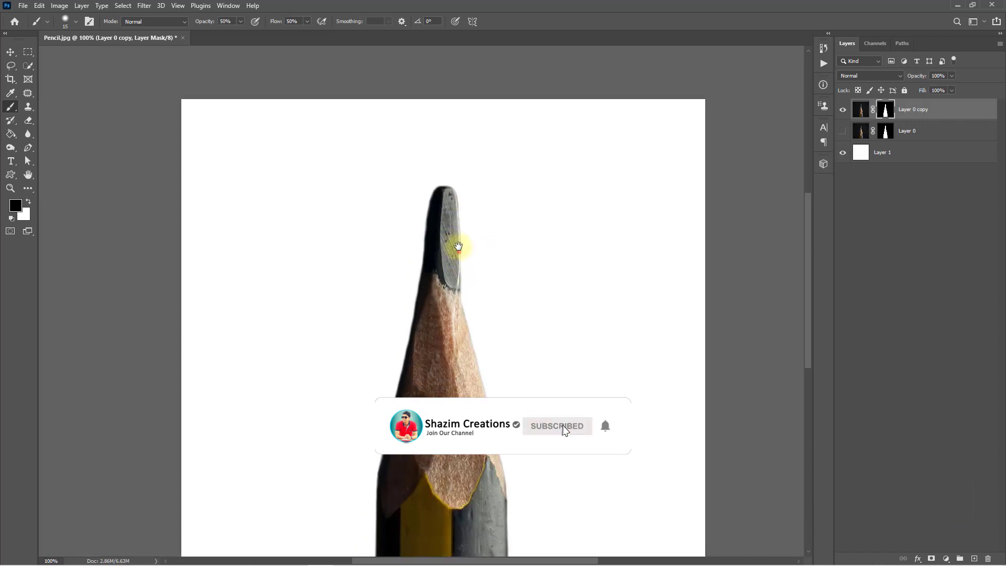
pyautogui.moveTo(461, 251); pyautogui.dragTo(455, 217)
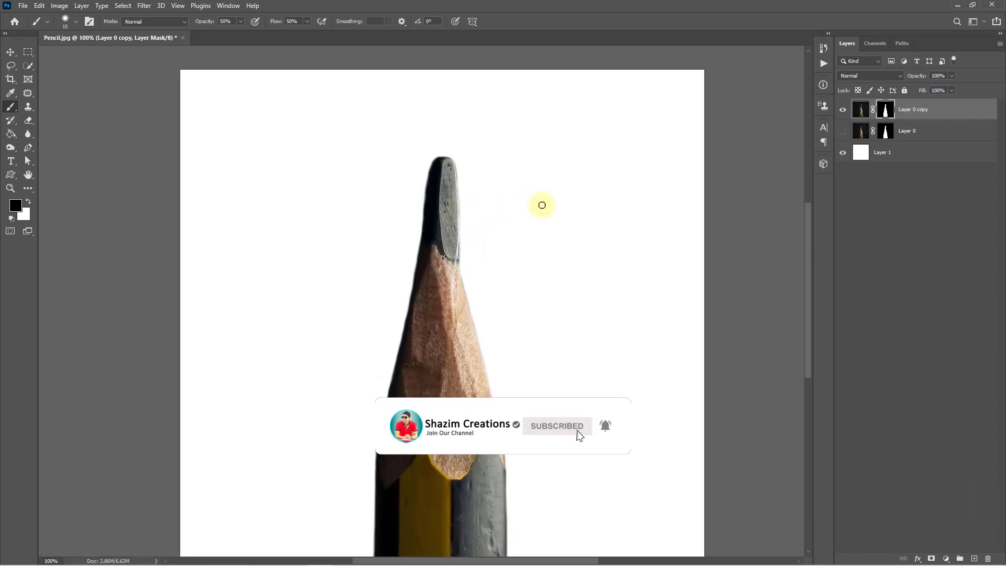